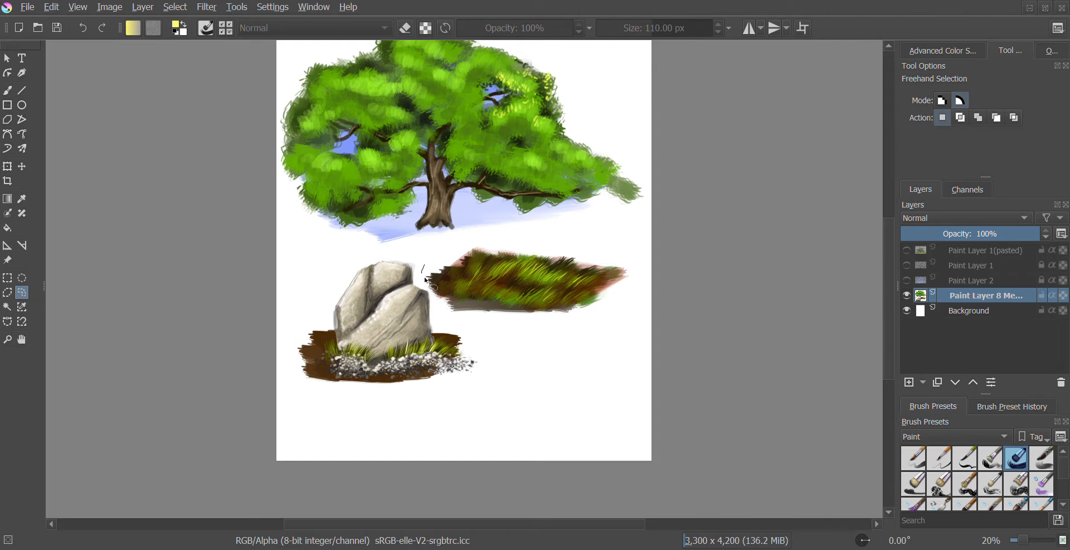
Step: Cut the grass patch onto its own layer using a freehand selection and move it to the base of the tree trunk
{"action": "mouse_move", "coordinate": [439, 308]}
{"action": "left_mouse_down"}
{"action": "mouse_move", "coordinate": [473, 326]}
{"action": "mouse_move", "coordinate": [537, 331]}
{"action": "mouse_move", "coordinate": [611, 307]}
{"action": "mouse_move", "coordinate": [641, 282]}
{"action": "mouse_move", "coordinate": [642, 256]}
{"action": "mouse_move", "coordinate": [595, 235]}
{"action": "mouse_move", "coordinate": [476, 242]}
{"action": "left_mouse_up"}
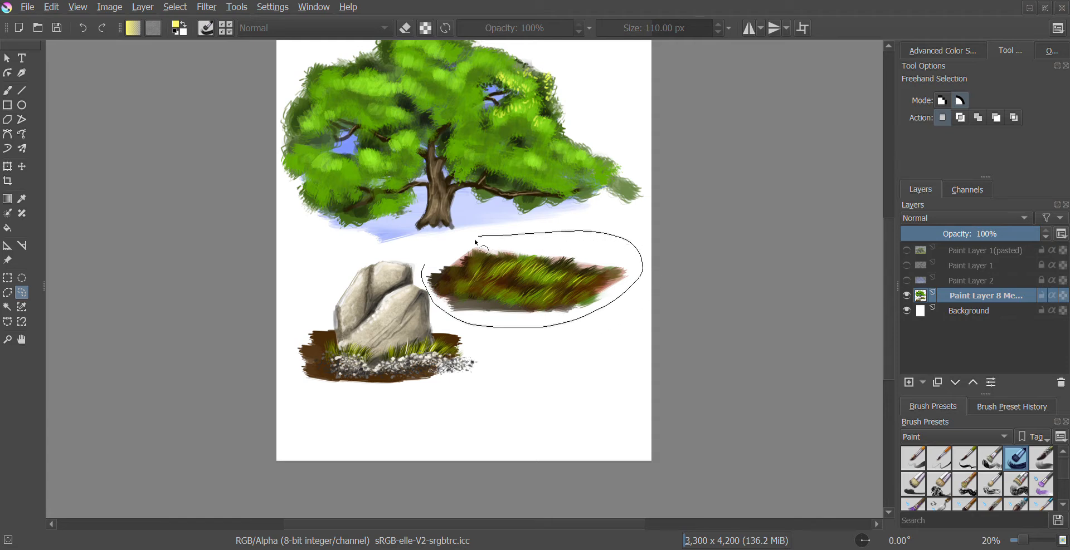
{"action": "left_click_drag", "start_coordinate": [427, 271], "coordinate": [427, 273]}
{"action": "key", "text": "Delete"}
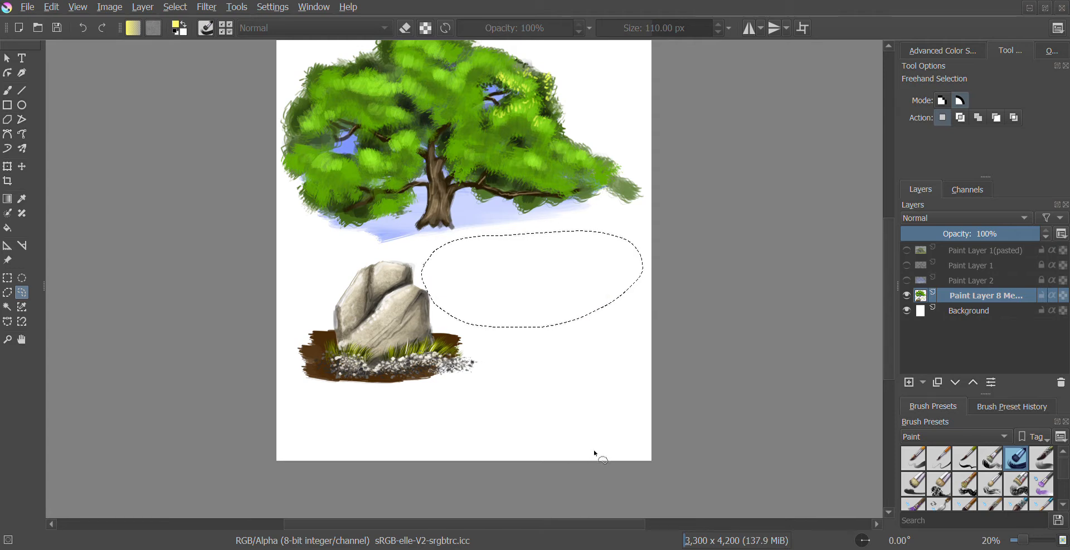
{"action": "key", "text": "ctrl+v"}
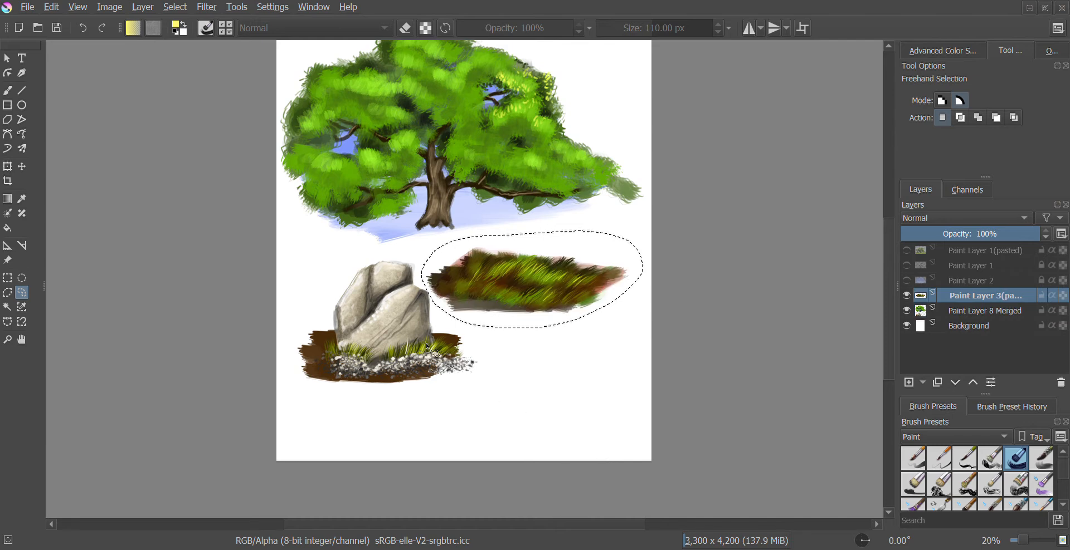
{"action": "left_click", "coordinate": [23, 167]}
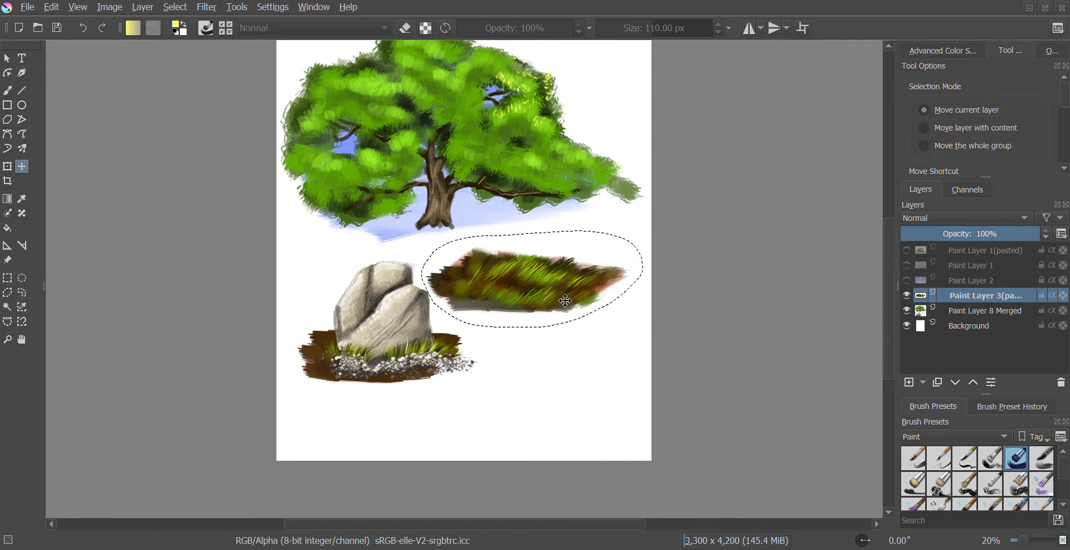
{"action": "left_click_drag", "start_coordinate": [569, 292], "coordinate": [567, 284]}
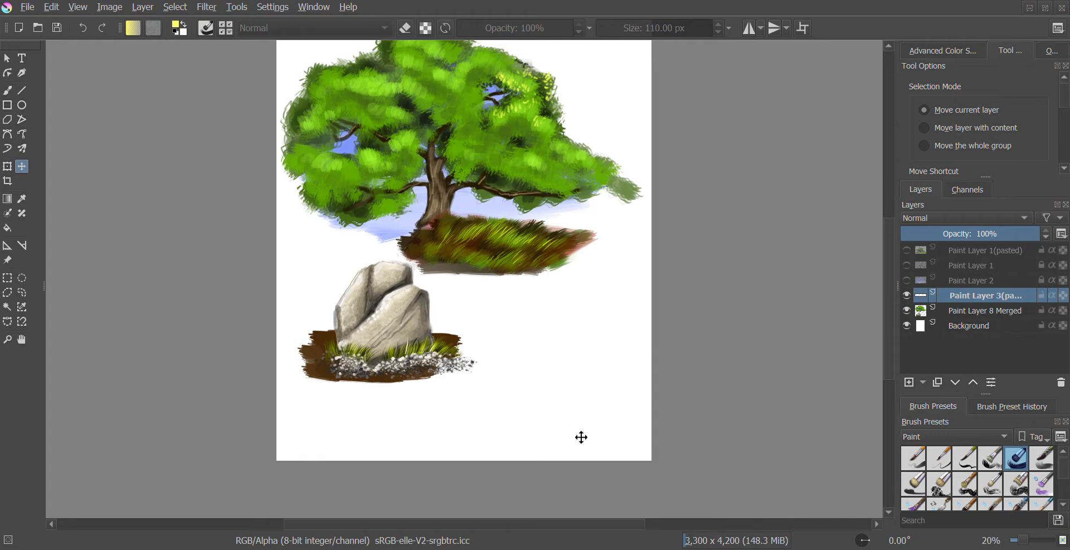
Step: Switch to the freehand brush and set the painting colour to a very dark brown
{"action": "left_click", "coordinate": [8, 90]}
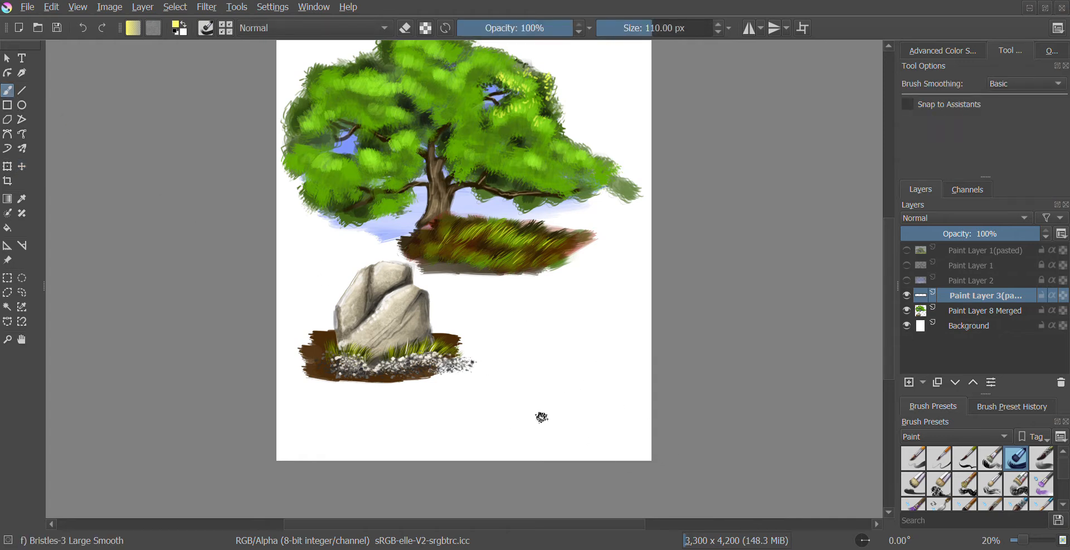
{"action": "right_click", "coordinate": [572, 368]}
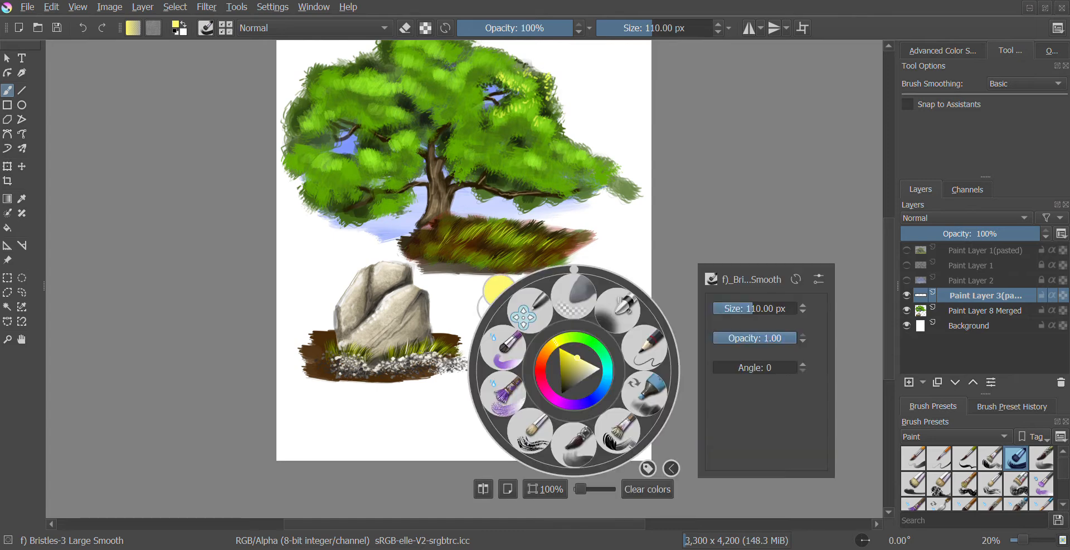
{"action": "left_click", "coordinate": [560, 380]}
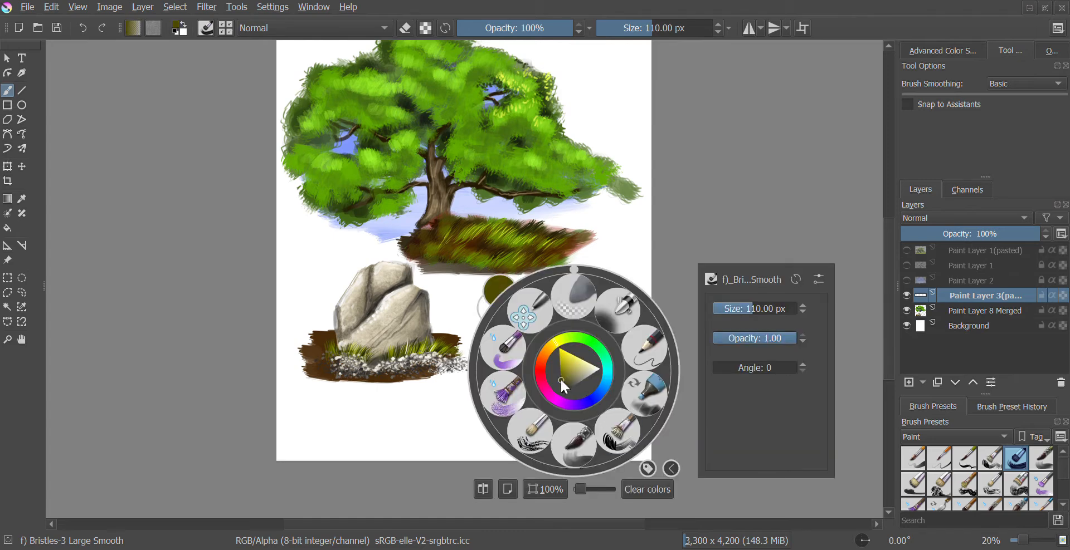
{"action": "left_click_drag", "start_coordinate": [561, 380], "coordinate": [562, 384]}
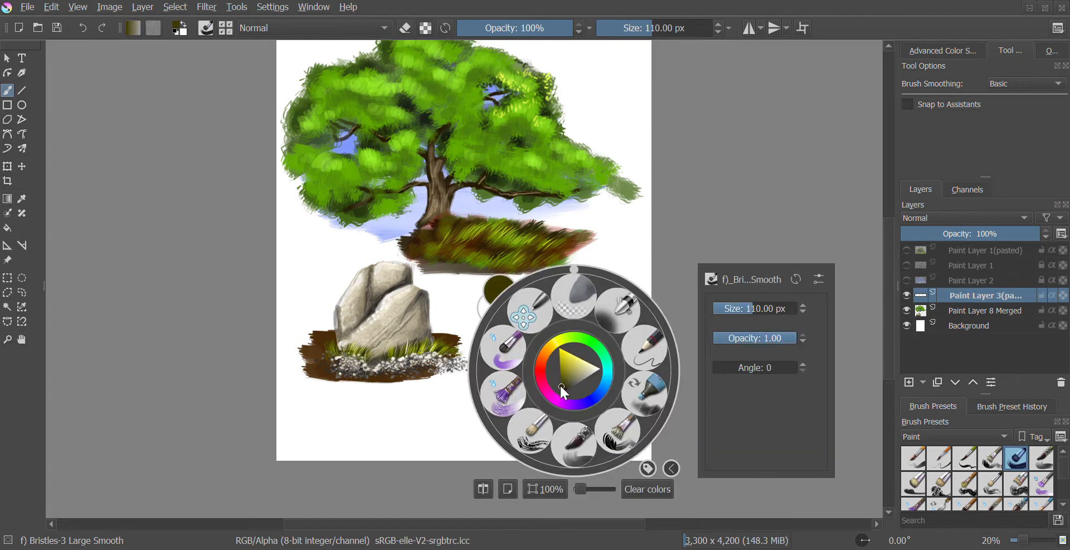
{"action": "left_click", "coordinate": [559, 385]}
{"action": "left_click_drag", "start_coordinate": [553, 346], "coordinate": [546, 353]}
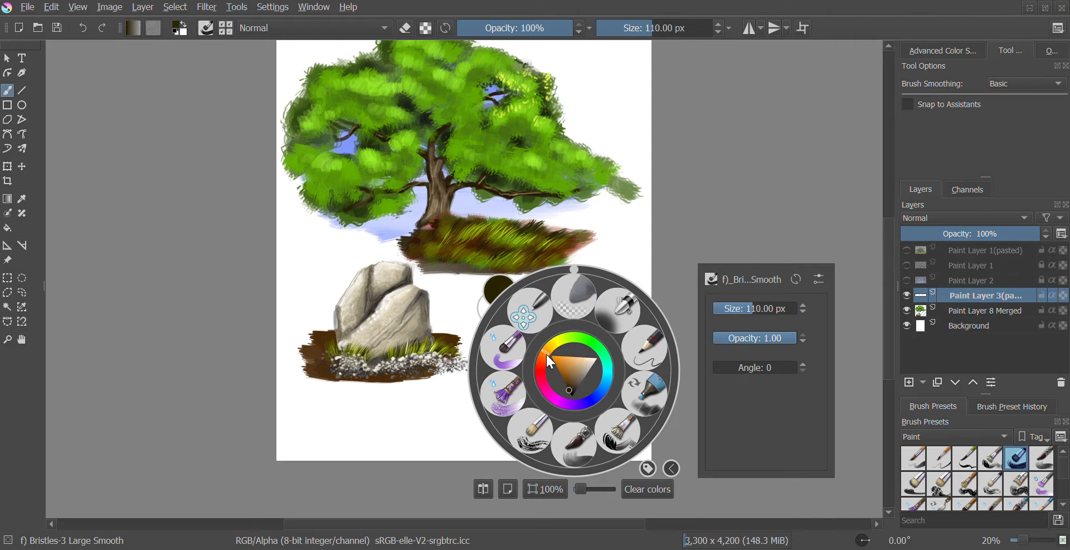
{"action": "left_click", "coordinate": [636, 266]}
Step: Enlarge the Bristles-3 Large Smooth brush to 365 px and block in a dark brown ground area in the canvas's lower-right part
{"action": "key", "text": "bracketright"}
{"action": "key", "text": "bracketright"}
{"action": "key", "text": "bracketright"}
{"action": "key", "text": "bracketright"}
{"action": "key", "text": "bracketright"}
{"action": "key", "text": "bracketright"}
{"action": "key", "text": "bracketright"}
{"action": "key", "text": "bracketright"}
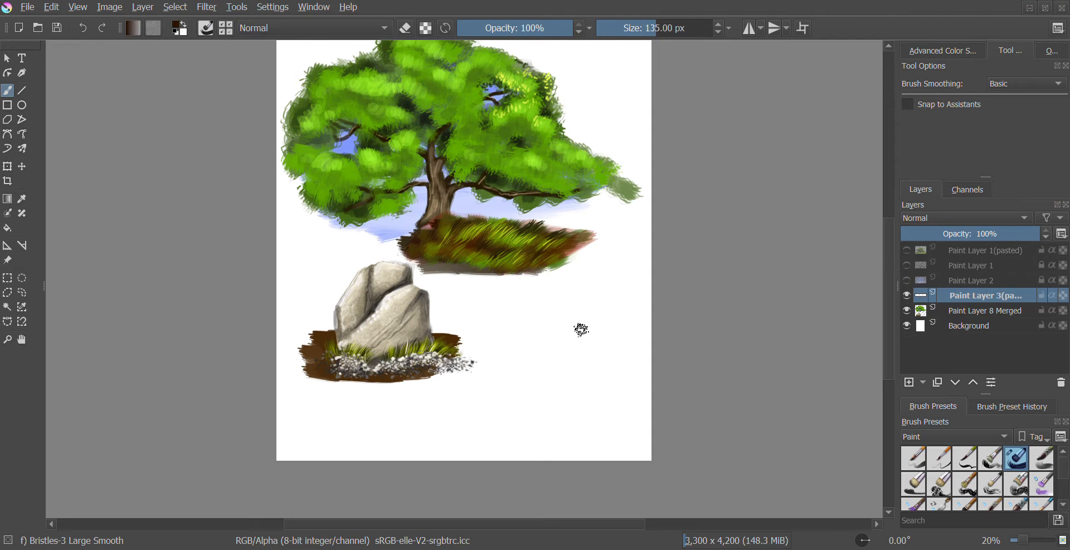
{"action": "key", "text": "bracketright"}
{"action": "key", "text": "bracketright"}
{"action": "key", "text": "bracketright"}
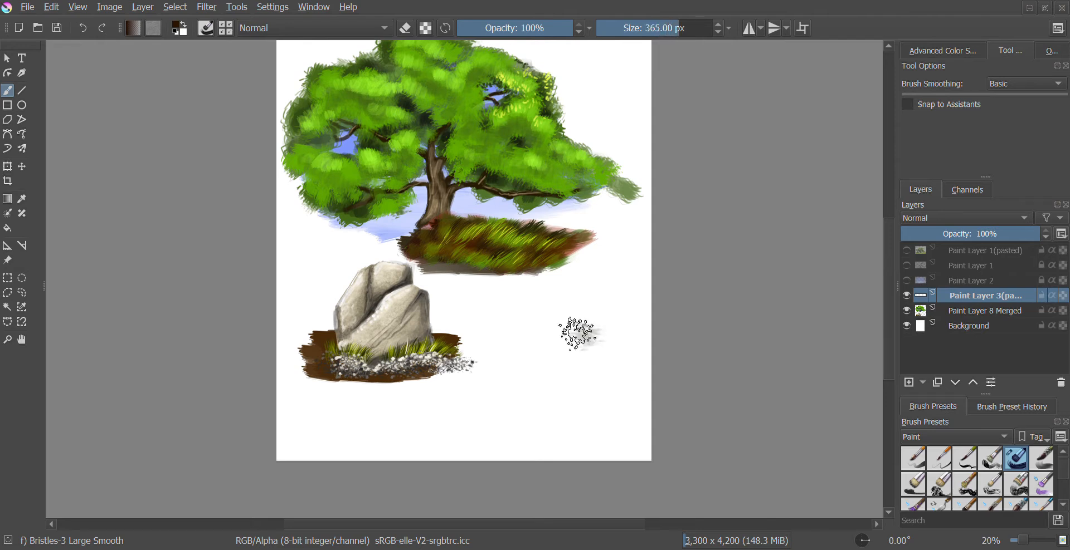
{"action": "mouse_move", "coordinate": [573, 329]}
{"action": "left_mouse_down"}
{"action": "mouse_move", "coordinate": [547, 337]}
{"action": "mouse_move", "coordinate": [604, 337]}
{"action": "mouse_move", "coordinate": [620, 312]}
{"action": "mouse_move", "coordinate": [534, 323]}
{"action": "mouse_move", "coordinate": [526, 331]}
{"action": "mouse_move", "coordinate": [568, 336]}
{"action": "mouse_move", "coordinate": [528, 361]}
{"action": "mouse_move", "coordinate": [541, 369]}
{"action": "mouse_move", "coordinate": [533, 380]}
{"action": "mouse_move", "coordinate": [457, 406]}
{"action": "mouse_move", "coordinate": [621, 414]}
{"action": "mouse_move", "coordinate": [607, 418]}
{"action": "mouse_move", "coordinate": [604, 397]}
{"action": "mouse_move", "coordinate": [624, 386]}
{"action": "mouse_move", "coordinate": [609, 370]}
{"action": "mouse_move", "coordinate": [638, 353]}
{"action": "mouse_move", "coordinate": [608, 333]}
{"action": "mouse_move", "coordinate": [513, 320]}
{"action": "mouse_move", "coordinate": [645, 301]}
{"action": "mouse_move", "coordinate": [643, 371]}
{"action": "mouse_move", "coordinate": [518, 416]}
{"action": "mouse_move", "coordinate": [426, 428]}
{"action": "mouse_move", "coordinate": [518, 385]}
{"action": "mouse_move", "coordinate": [544, 348]}
{"action": "mouse_move", "coordinate": [534, 345]}
{"action": "mouse_move", "coordinate": [580, 340]}
{"action": "mouse_move", "coordinate": [621, 342]}
{"action": "mouse_move", "coordinate": [555, 399]}
{"action": "mouse_move", "coordinate": [483, 437]}
{"action": "mouse_move", "coordinate": [636, 429]}
{"action": "mouse_move", "coordinate": [647, 395]}
{"action": "mouse_move", "coordinate": [503, 395]}
{"action": "mouse_move", "coordinate": [521, 374]}
{"action": "mouse_move", "coordinate": [519, 352]}
{"action": "mouse_move", "coordinate": [496, 374]}
{"action": "mouse_move", "coordinate": [503, 353]}
{"action": "mouse_move", "coordinate": [521, 347]}
{"action": "mouse_move", "coordinate": [516, 364]}
{"action": "mouse_move", "coordinate": [604, 379]}
{"action": "mouse_move", "coordinate": [642, 421]}
{"action": "mouse_move", "coordinate": [537, 442]}
{"action": "mouse_move", "coordinate": [599, 348]}
{"action": "mouse_move", "coordinate": [584, 301]}
{"action": "mouse_move", "coordinate": [540, 299]}
{"action": "mouse_move", "coordinate": [637, 285]}
{"action": "mouse_move", "coordinate": [545, 296]}
{"action": "left_mouse_up"}
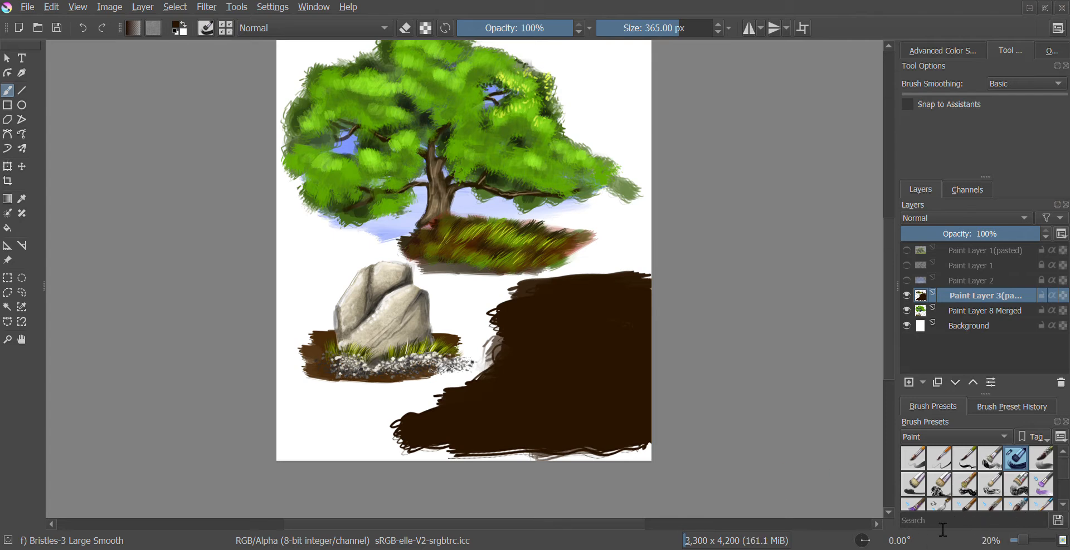
Step: Choose the Bristles-4 Glaze brush and enlarge it to 165 px
{"action": "left_click", "coordinate": [1043, 461]}
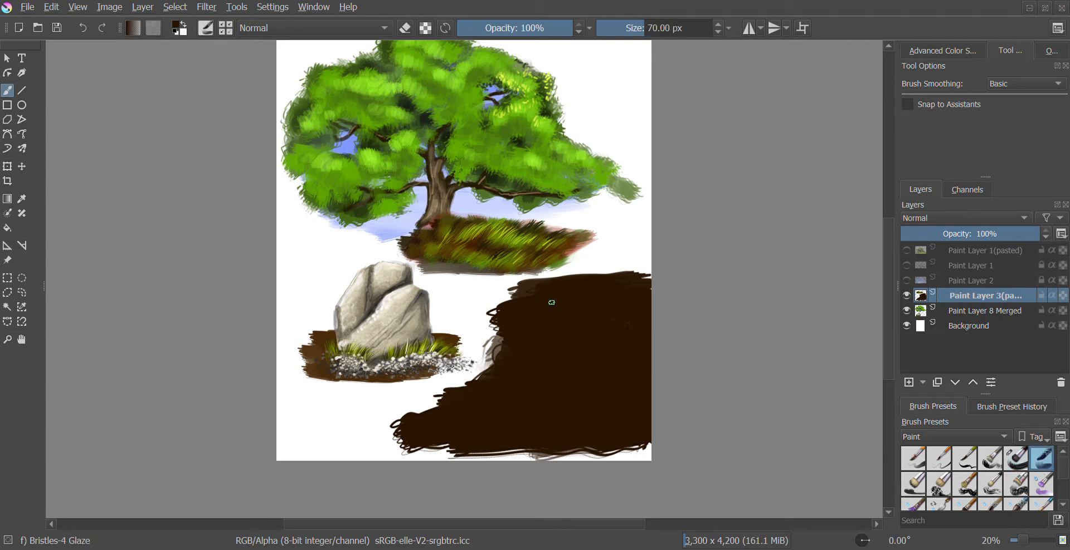
{"action": "key", "text": "bracketright"}
{"action": "key", "text": "bracketright"}
{"action": "key", "text": "bracketright"}
{"action": "key", "text": "bracketright"}
{"action": "key", "text": "bracketright"}
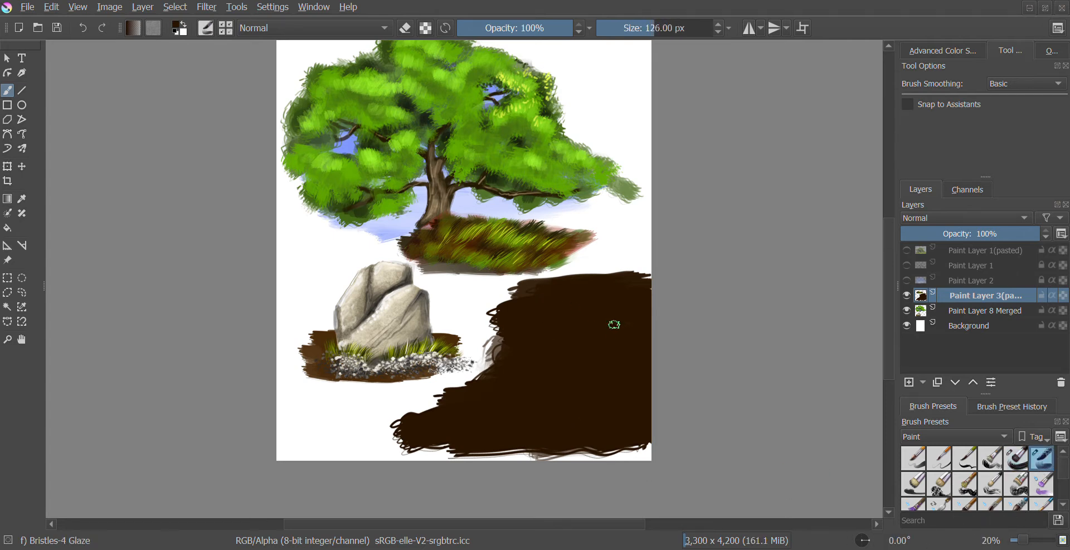
Step: Set the painting colour to a medium-dark blue for the water
{"action": "right_click", "coordinate": [593, 264]}
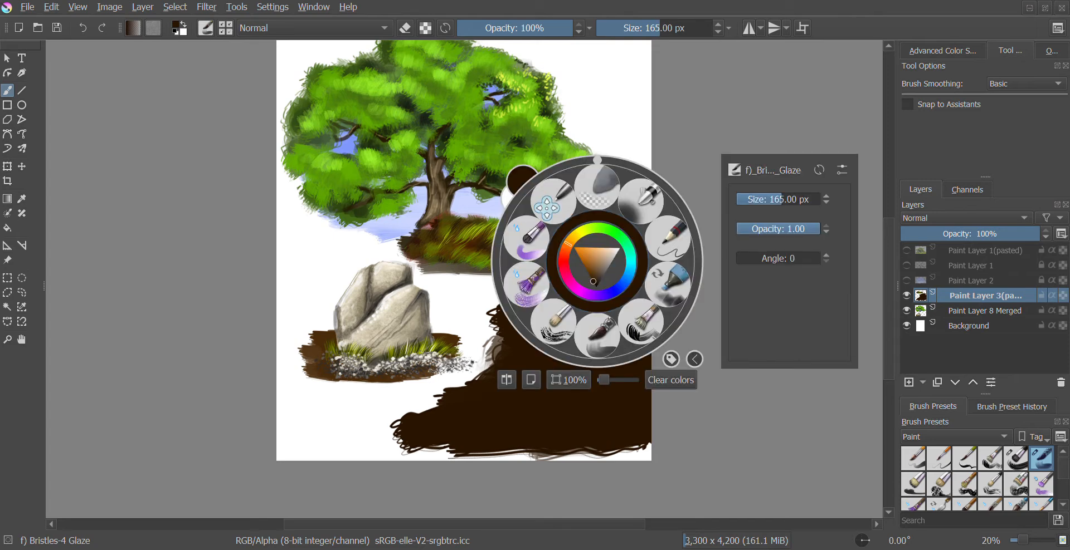
{"action": "mouse_move", "coordinate": [568, 244]}
{"action": "left_mouse_down"}
{"action": "mouse_move", "coordinate": [595, 297]}
{"action": "mouse_move", "coordinate": [630, 274]}
{"action": "left_mouse_up"}
{"action": "left_click", "coordinate": [610, 263]}
{"action": "left_click", "coordinate": [604, 255]}
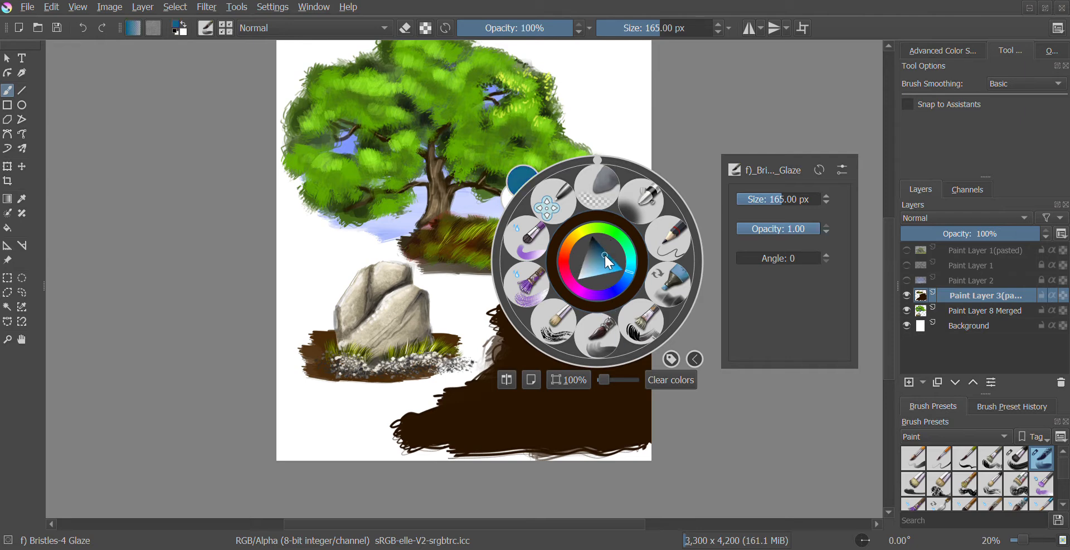
{"action": "left_click", "coordinate": [604, 252]}
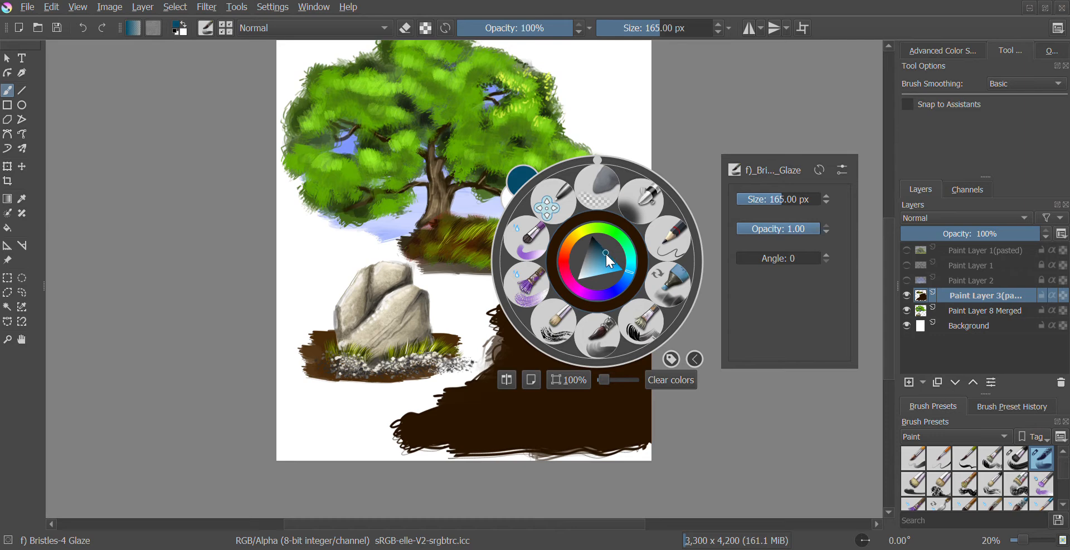
{"action": "left_click_drag", "start_coordinate": [606, 254], "coordinate": [610, 258]}
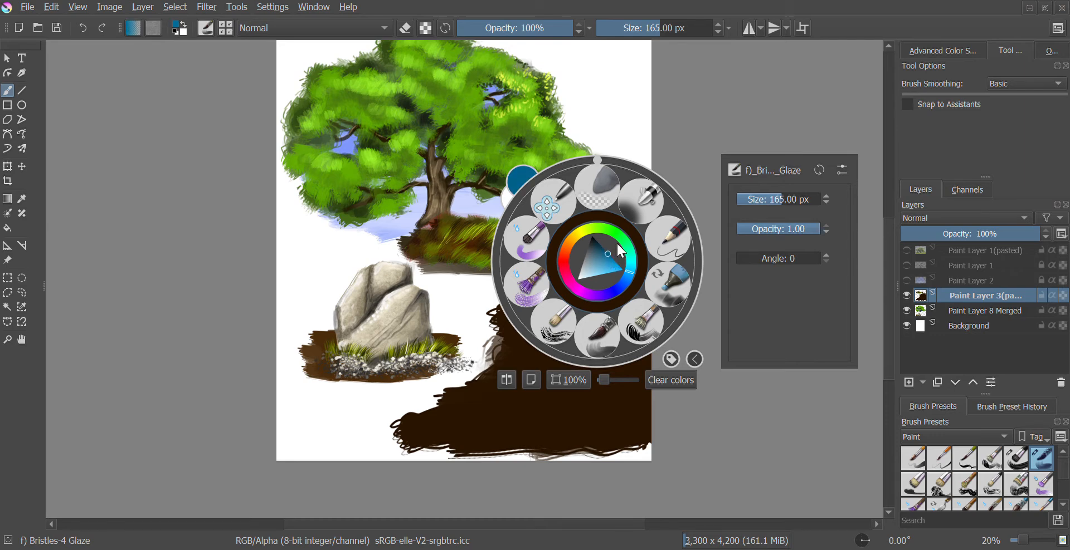
{"action": "left_click", "coordinate": [635, 144]}
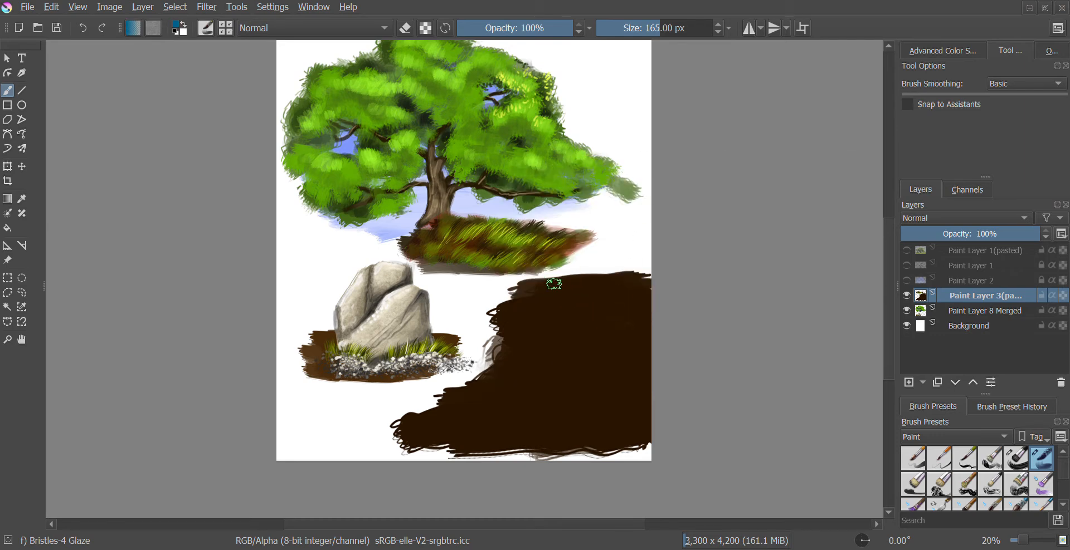
Step: Add a new paint layer and paint a curved blue stream that widens downward across the dark brown ground
{"action": "left_click", "coordinate": [908, 383]}
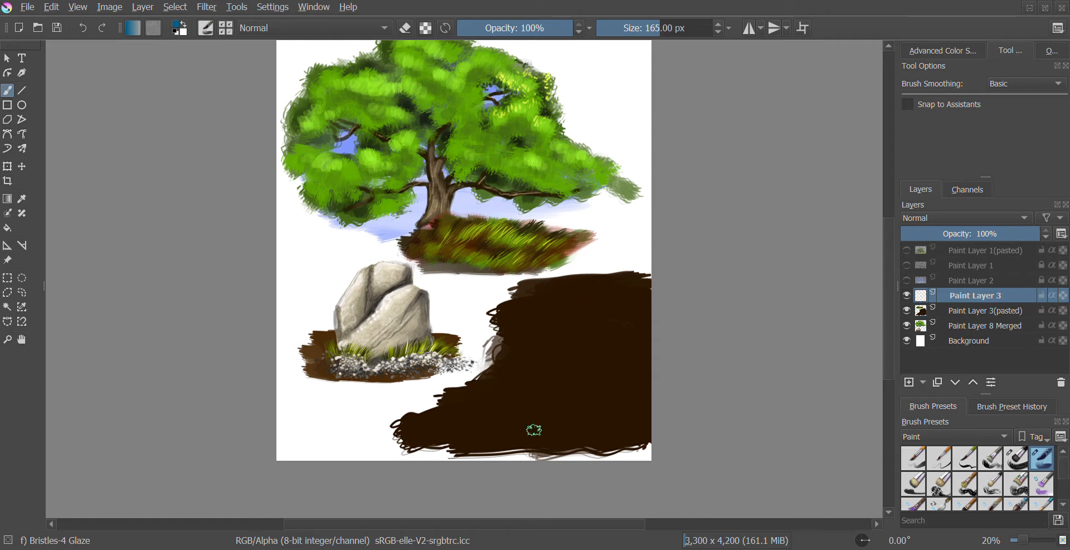
{"action": "mouse_move", "coordinate": [577, 277]}
{"action": "left_mouse_down"}
{"action": "mouse_move", "coordinate": [609, 316]}
{"action": "mouse_move", "coordinate": [607, 305]}
{"action": "mouse_move", "coordinate": [592, 342]}
{"action": "mouse_move", "coordinate": [600, 317]}
{"action": "mouse_move", "coordinate": [562, 368]}
{"action": "mouse_move", "coordinate": [448, 426]}
{"action": "mouse_move", "coordinate": [509, 404]}
{"action": "mouse_move", "coordinate": [466, 431]}
{"action": "mouse_move", "coordinate": [566, 376]}
{"action": "mouse_move", "coordinate": [542, 396]}
{"action": "mouse_move", "coordinate": [583, 363]}
{"action": "mouse_move", "coordinate": [610, 319]}
{"action": "mouse_move", "coordinate": [588, 276]}
{"action": "mouse_move", "coordinate": [612, 307]}
{"action": "mouse_move", "coordinate": [575, 367]}
{"action": "mouse_move", "coordinate": [601, 300]}
{"action": "mouse_move", "coordinate": [581, 273]}
{"action": "mouse_move", "coordinate": [622, 293]}
{"action": "mouse_move", "coordinate": [619, 345]}
{"action": "mouse_move", "coordinate": [581, 451]}
{"action": "mouse_move", "coordinate": [607, 346]}
{"action": "mouse_move", "coordinate": [590, 409]}
{"action": "mouse_move", "coordinate": [603, 363]}
{"action": "mouse_move", "coordinate": [557, 406]}
{"action": "mouse_move", "coordinate": [582, 370]}
{"action": "mouse_move", "coordinate": [459, 444]}
{"action": "mouse_move", "coordinate": [566, 390]}
{"action": "mouse_move", "coordinate": [483, 448]}
{"action": "mouse_move", "coordinate": [549, 418]}
{"action": "mouse_move", "coordinate": [541, 432]}
{"action": "mouse_move", "coordinate": [587, 385]}
{"action": "mouse_move", "coordinate": [548, 436]}
{"action": "mouse_move", "coordinate": [586, 391]}
{"action": "mouse_move", "coordinate": [561, 432]}
{"action": "mouse_move", "coordinate": [582, 418]}
{"action": "mouse_move", "coordinate": [572, 443]}
{"action": "mouse_move", "coordinate": [578, 434]}
{"action": "mouse_move", "coordinate": [527, 454]}
{"action": "mouse_move", "coordinate": [540, 433]}
{"action": "mouse_move", "coordinate": [504, 448]}
{"action": "mouse_move", "coordinate": [575, 411]}
{"action": "mouse_move", "coordinate": [554, 377]}
{"action": "mouse_move", "coordinate": [478, 411]}
{"action": "mouse_move", "coordinate": [535, 373]}
{"action": "mouse_move", "coordinate": [604, 295]}
{"action": "mouse_move", "coordinate": [585, 282]}
{"action": "mouse_move", "coordinate": [602, 317]}
{"action": "mouse_move", "coordinate": [615, 307]}
{"action": "mouse_move", "coordinate": [601, 387]}
{"action": "mouse_move", "coordinate": [581, 337]}
{"action": "mouse_move", "coordinate": [537, 378]}
{"action": "mouse_move", "coordinate": [435, 439]}
{"action": "mouse_move", "coordinate": [578, 390]}
{"action": "mouse_move", "coordinate": [590, 413]}
{"action": "mouse_move", "coordinate": [604, 284]}
{"action": "mouse_move", "coordinate": [576, 272]}
{"action": "mouse_move", "coordinate": [613, 353]}
{"action": "mouse_move", "coordinate": [573, 444]}
{"action": "mouse_move", "coordinate": [499, 444]}
{"action": "mouse_move", "coordinate": [607, 359]}
{"action": "mouse_move", "coordinate": [599, 286]}
{"action": "mouse_move", "coordinate": [563, 273]}
{"action": "left_mouse_up"}
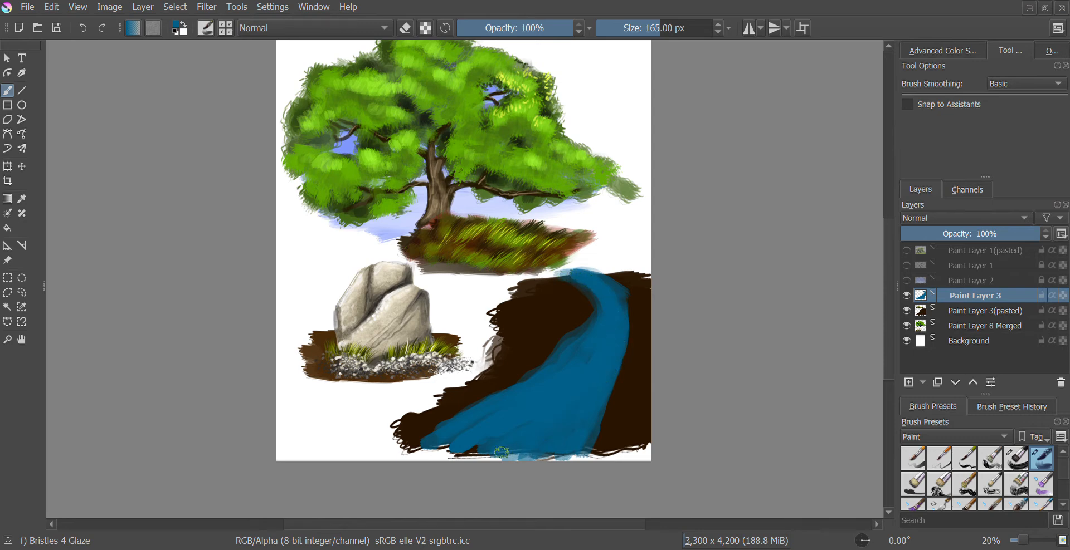
{"action": "left_click_drag", "start_coordinate": [501, 452], "coordinate": [483, 451]}
Step: Set the painting colour to a very dark blue and reduce the glaze brush to 78 px
{"action": "right_click", "coordinate": [579, 373]}
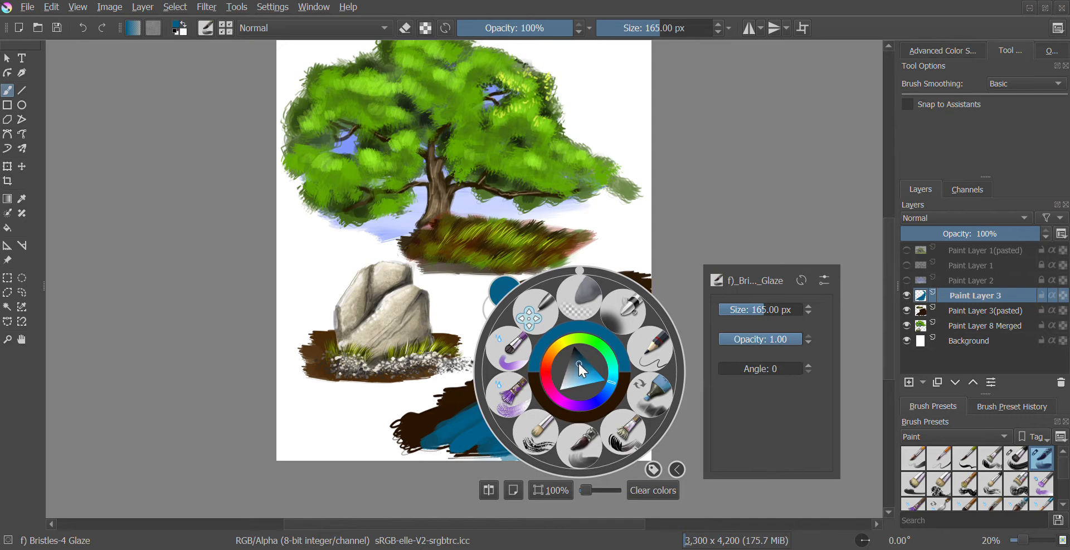
{"action": "mouse_move", "coordinate": [579, 364]}
{"action": "left_mouse_down"}
{"action": "mouse_move", "coordinate": [577, 350]}
{"action": "mouse_move", "coordinate": [590, 384]}
{"action": "mouse_move", "coordinate": [576, 409]}
{"action": "left_mouse_up"}
{"action": "left_click", "coordinate": [716, 184]}
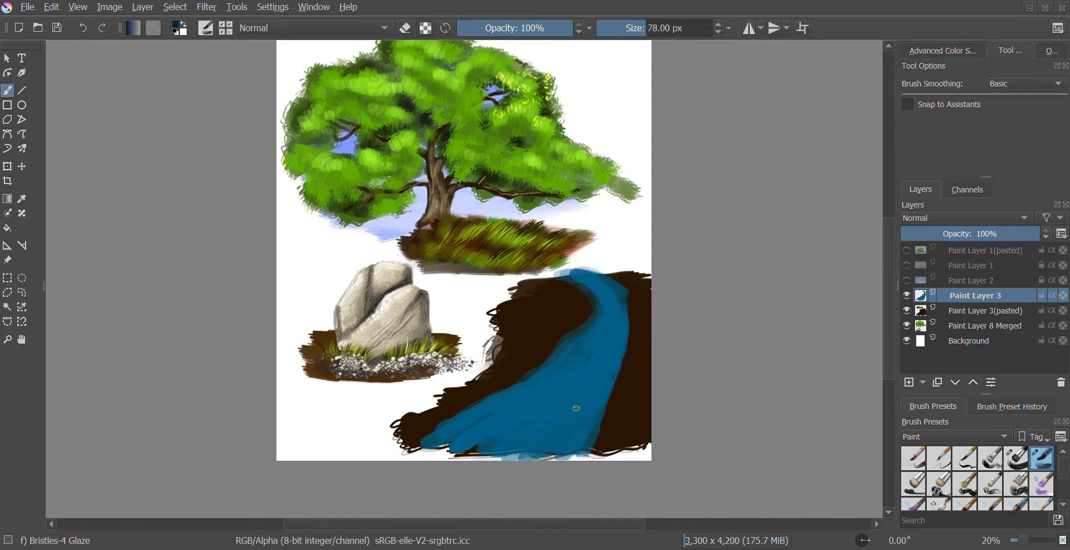
Step: Add a new layer above the stream and paint dark blue flow streaks along its curve
{"action": "left_click", "coordinate": [908, 382]}
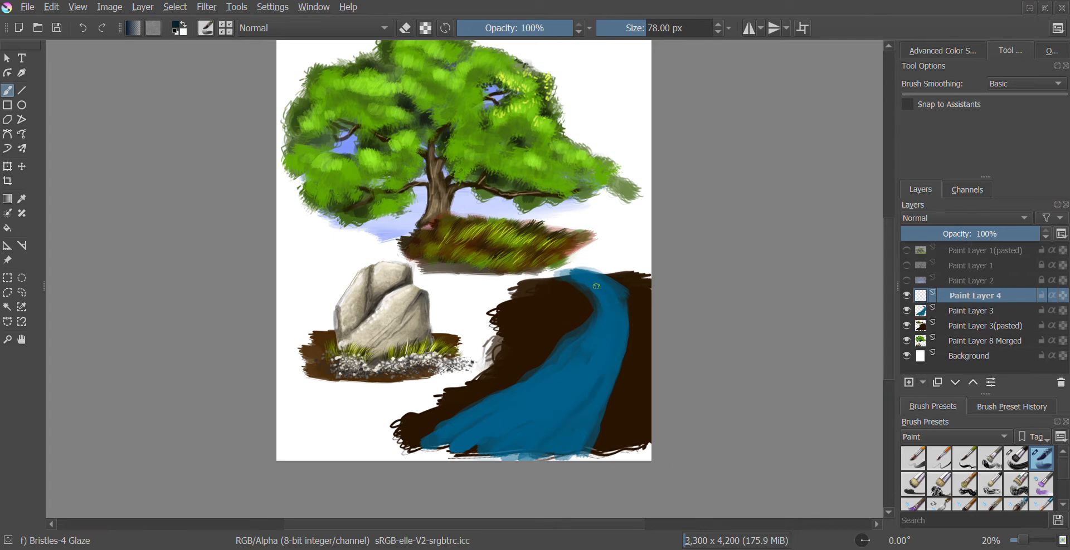
{"action": "mouse_move", "coordinate": [617, 347]}
{"action": "left_mouse_down"}
{"action": "mouse_move", "coordinate": [569, 407]}
{"action": "mouse_move", "coordinate": [487, 459]}
{"action": "left_mouse_up"}
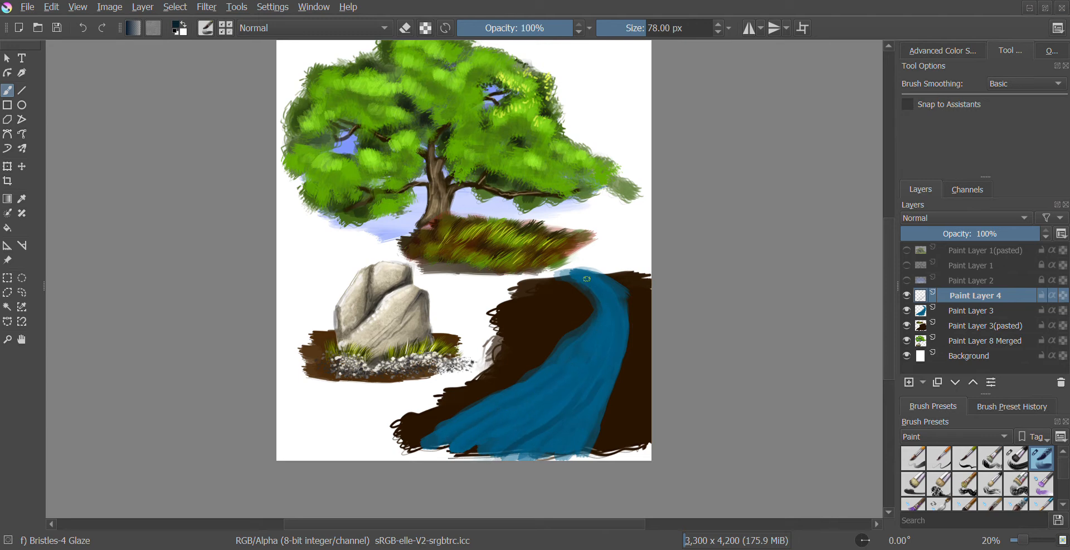
{"action": "left_click_drag", "start_coordinate": [615, 332], "coordinate": [571, 447]}
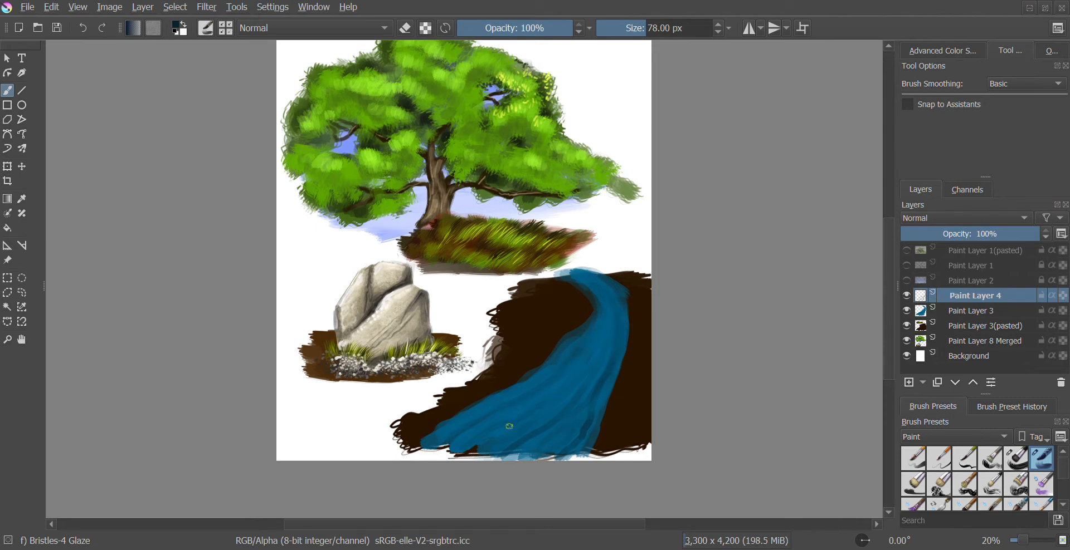
{"action": "mouse_move", "coordinate": [454, 435]}
{"action": "left_mouse_down"}
{"action": "mouse_move", "coordinate": [429, 439]}
{"action": "mouse_move", "coordinate": [507, 421]}
{"action": "mouse_move", "coordinate": [570, 362]}
{"action": "left_mouse_up"}
{"action": "left_click_drag", "start_coordinate": [605, 317], "coordinate": [612, 314]}
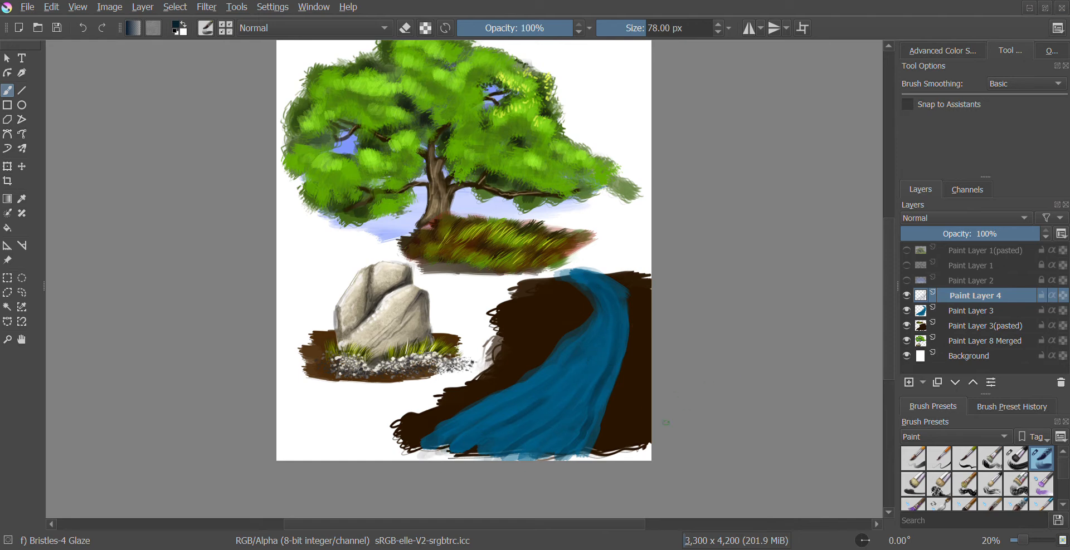
Step: Change the painting colour to light blue and paint highlight streaks following the stream's flow
{"action": "right_click", "coordinate": [541, 443]}
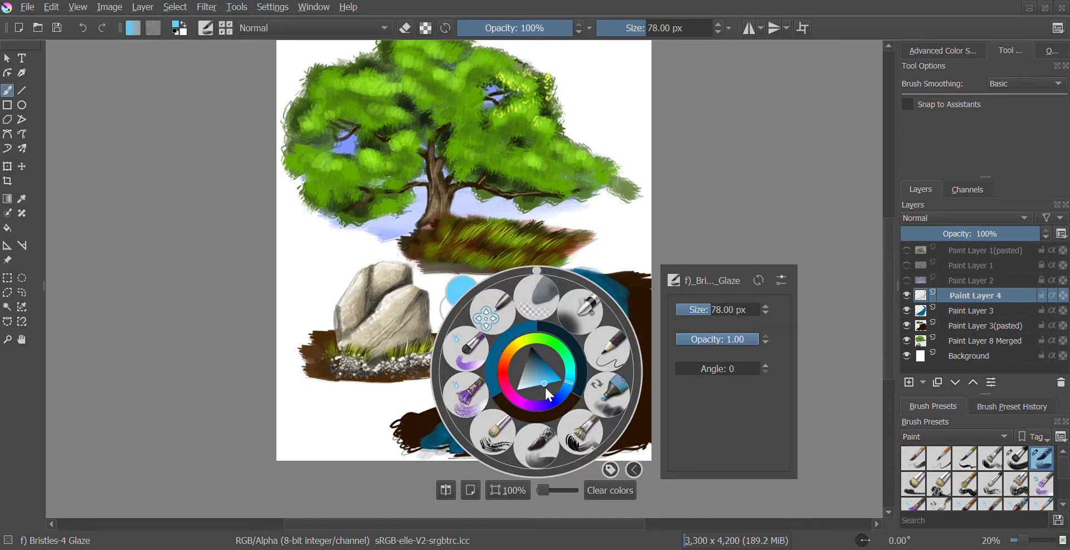
{"action": "left_click", "coordinate": [623, 327]}
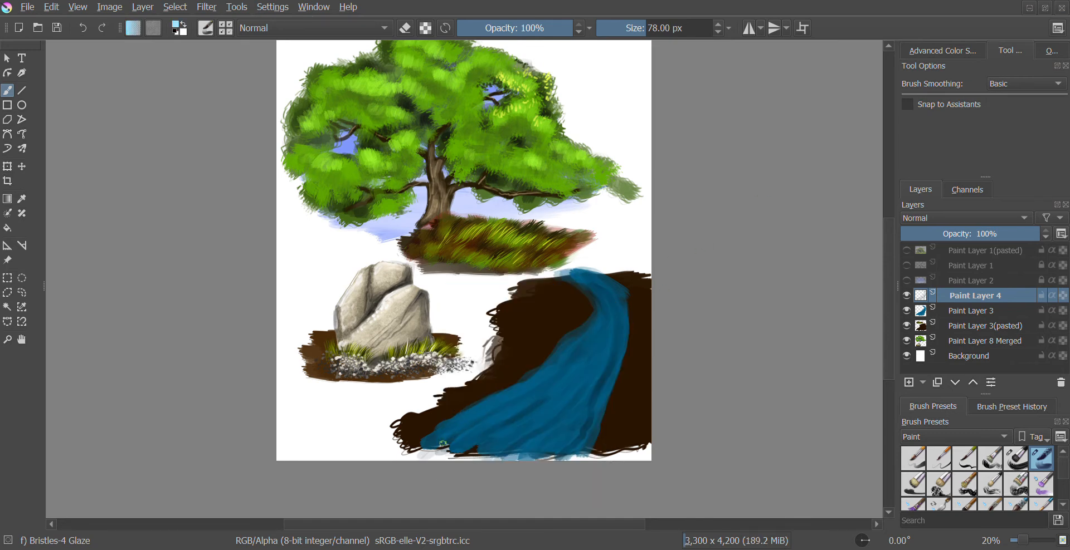
{"action": "mouse_move", "coordinate": [440, 434]}
{"action": "left_mouse_down"}
{"action": "mouse_move", "coordinate": [549, 375]}
{"action": "mouse_move", "coordinate": [584, 336]}
{"action": "mouse_move", "coordinate": [601, 293]}
{"action": "mouse_move", "coordinate": [577, 278]}
{"action": "mouse_move", "coordinate": [605, 306]}
{"action": "mouse_move", "coordinate": [594, 345]}
{"action": "mouse_move", "coordinate": [540, 398]}
{"action": "mouse_move", "coordinate": [452, 450]}
{"action": "mouse_move", "coordinate": [490, 444]}
{"action": "mouse_move", "coordinate": [584, 371]}
{"action": "left_mouse_up"}
{"action": "mouse_move", "coordinate": [603, 290]}
{"action": "left_mouse_down"}
{"action": "mouse_move", "coordinate": [581, 281]}
{"action": "mouse_move", "coordinate": [604, 302]}
{"action": "mouse_move", "coordinate": [580, 273]}
{"action": "mouse_move", "coordinate": [626, 313]}
{"action": "mouse_move", "coordinate": [603, 391]}
{"action": "mouse_move", "coordinate": [542, 449]}
{"action": "mouse_move", "coordinate": [584, 408]}
{"action": "mouse_move", "coordinate": [522, 438]}
{"action": "mouse_move", "coordinate": [611, 351]}
{"action": "mouse_move", "coordinate": [607, 296]}
{"action": "mouse_move", "coordinate": [565, 274]}
{"action": "mouse_move", "coordinate": [591, 282]}
{"action": "mouse_move", "coordinate": [617, 320]}
{"action": "mouse_move", "coordinate": [614, 343]}
{"action": "mouse_move", "coordinate": [607, 283]}
{"action": "mouse_move", "coordinate": [628, 315]}
{"action": "mouse_move", "coordinate": [578, 441]}
{"action": "mouse_move", "coordinate": [580, 422]}
{"action": "mouse_move", "coordinate": [557, 451]}
{"action": "mouse_move", "coordinate": [595, 372]}
{"action": "mouse_move", "coordinate": [505, 446]}
{"action": "left_mouse_up"}
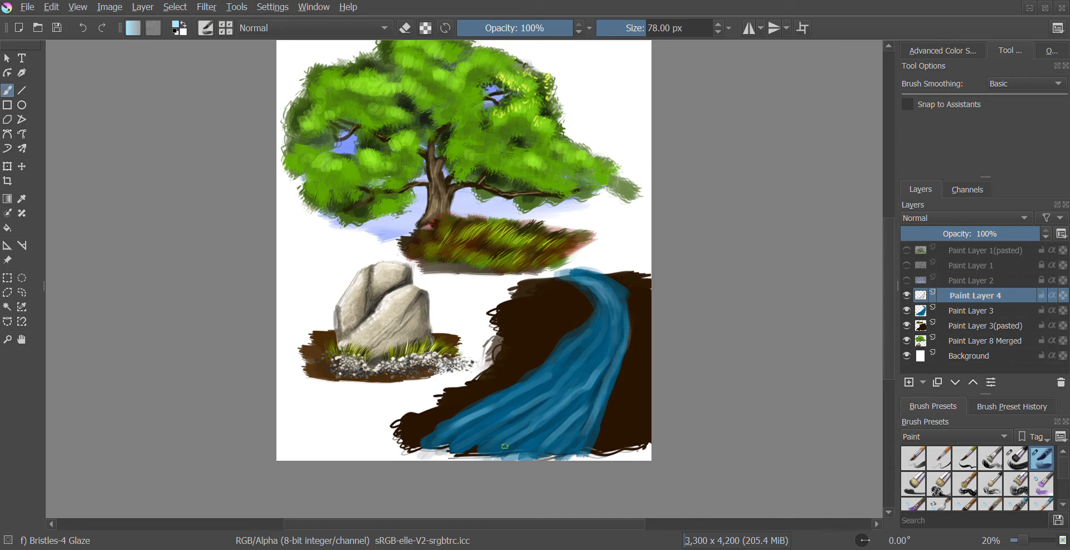
{"action": "mouse_move", "coordinate": [549, 405]}
{"action": "left_mouse_down"}
{"action": "mouse_move", "coordinate": [601, 360]}
{"action": "mouse_move", "coordinate": [450, 452]}
{"action": "mouse_move", "coordinate": [539, 389]}
{"action": "mouse_move", "coordinate": [598, 325]}
{"action": "left_mouse_up"}
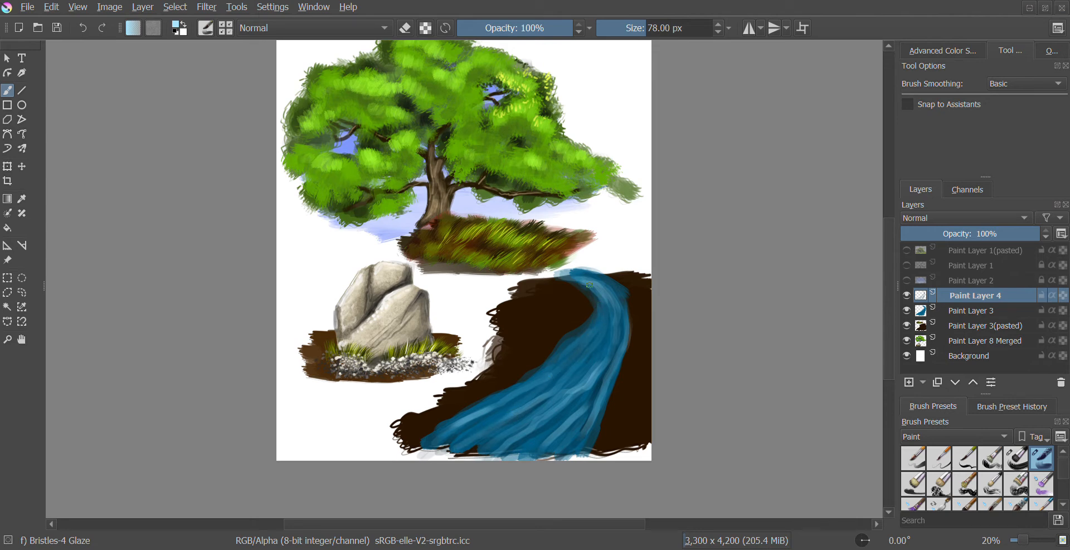
{"action": "mouse_move", "coordinate": [589, 284]}
{"action": "left_mouse_down"}
{"action": "mouse_move", "coordinate": [567, 369]}
{"action": "mouse_move", "coordinate": [448, 447]}
{"action": "left_mouse_up"}
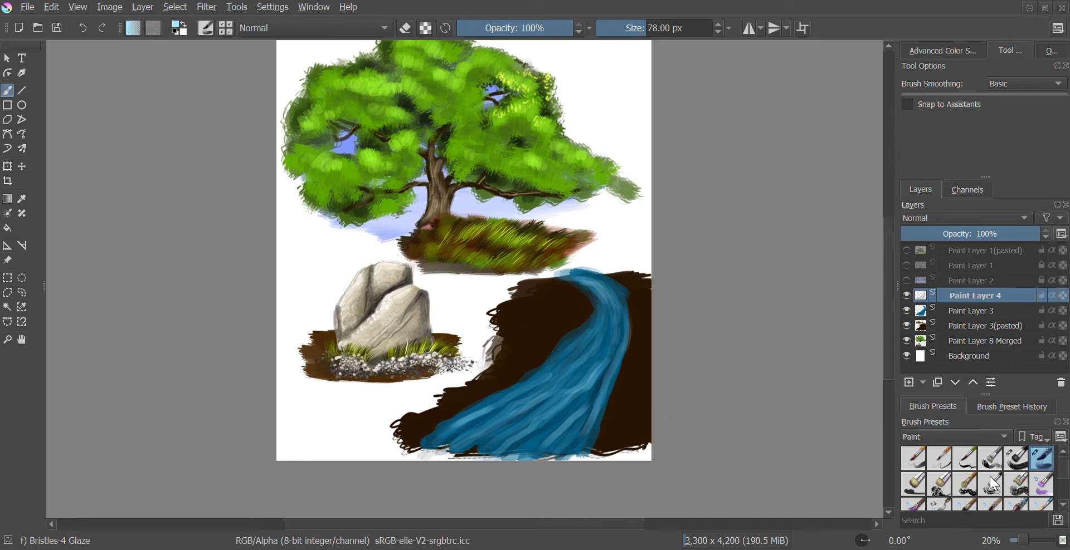
Step: Choose the Bristles-3 Large Smooth brush and reduce its size to 144 px
{"action": "scroll", "coordinate": [1006, 468], "scroll_direction": "down", "scroll_amount": 2}
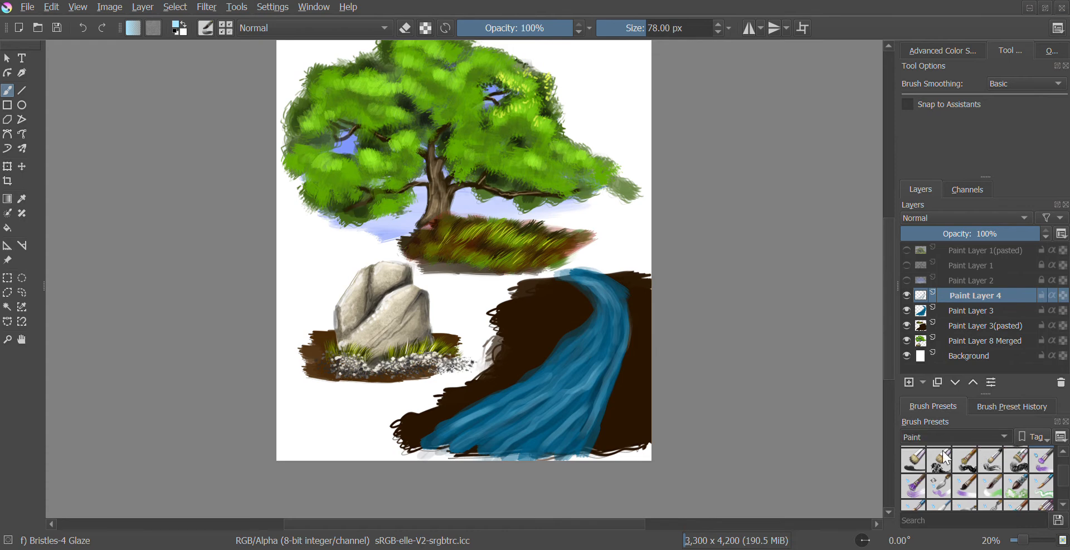
{"action": "right_click", "coordinate": [615, 371]}
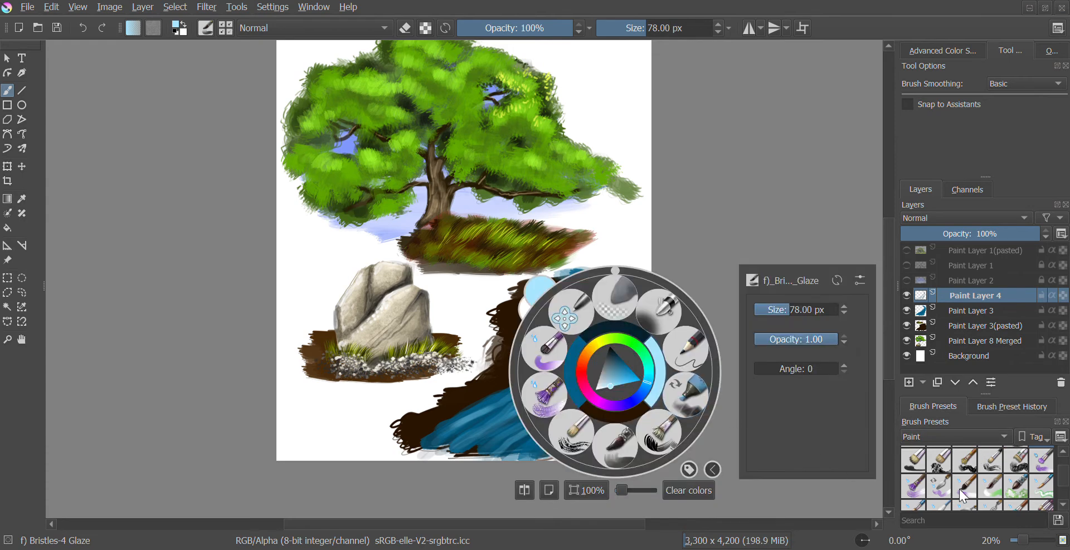
{"action": "scroll", "coordinate": [1047, 479], "scroll_direction": "up", "scroll_amount": 2}
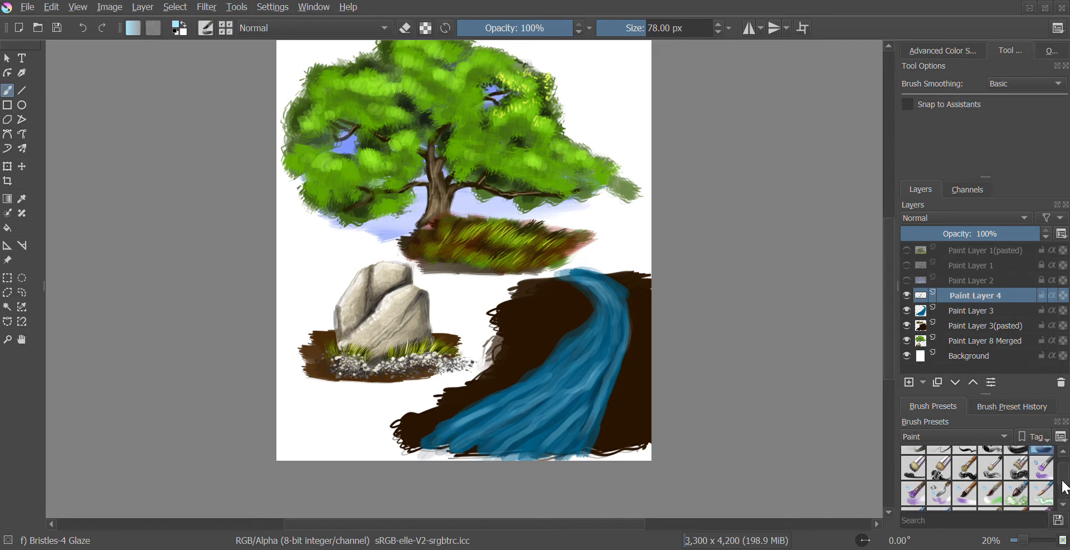
{"action": "left_click", "coordinate": [987, 467]}
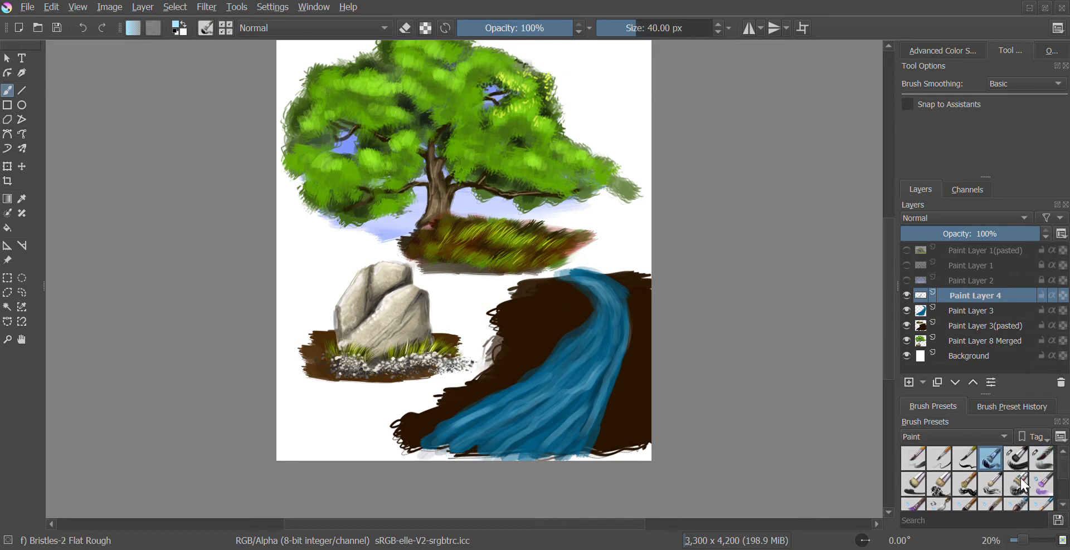
{"action": "left_click", "coordinate": [1016, 459]}
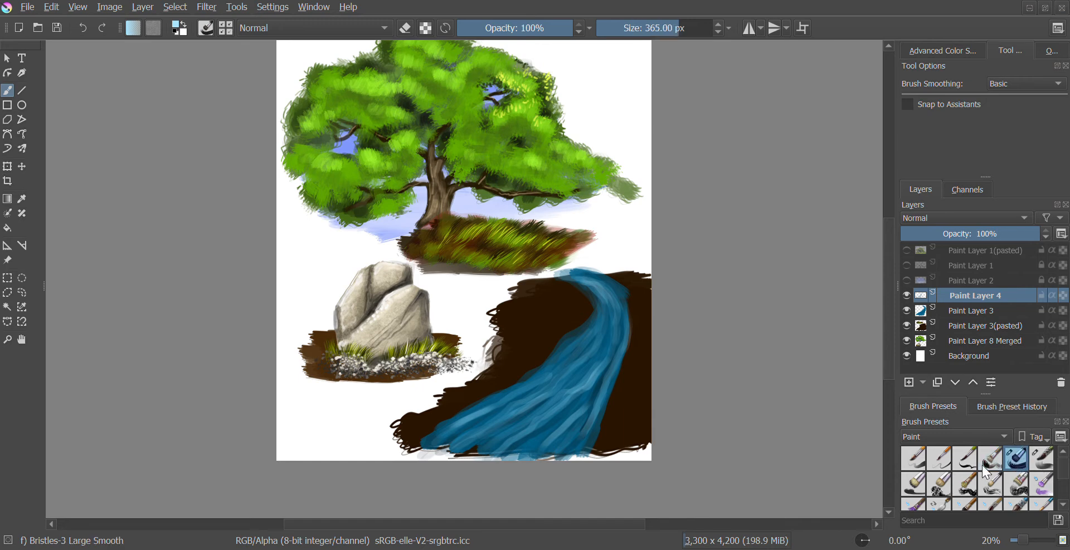
{"action": "key", "text": "bracketleft"}
{"action": "key", "text": "bracketleft"}
{"action": "key", "text": "bracketleft"}
{"action": "key", "text": "bracketleft"}
{"action": "key", "text": "bracketleft"}
{"action": "key", "text": "bracketleft"}
{"action": "key", "text": "bracketleft"}
{"action": "key", "text": "bracketleft"}
{"action": "key", "text": "bracketleft"}
{"action": "key", "text": "bracketleft"}
{"action": "key", "text": "bracketleft"}
{"action": "key", "text": "bracketleft"}
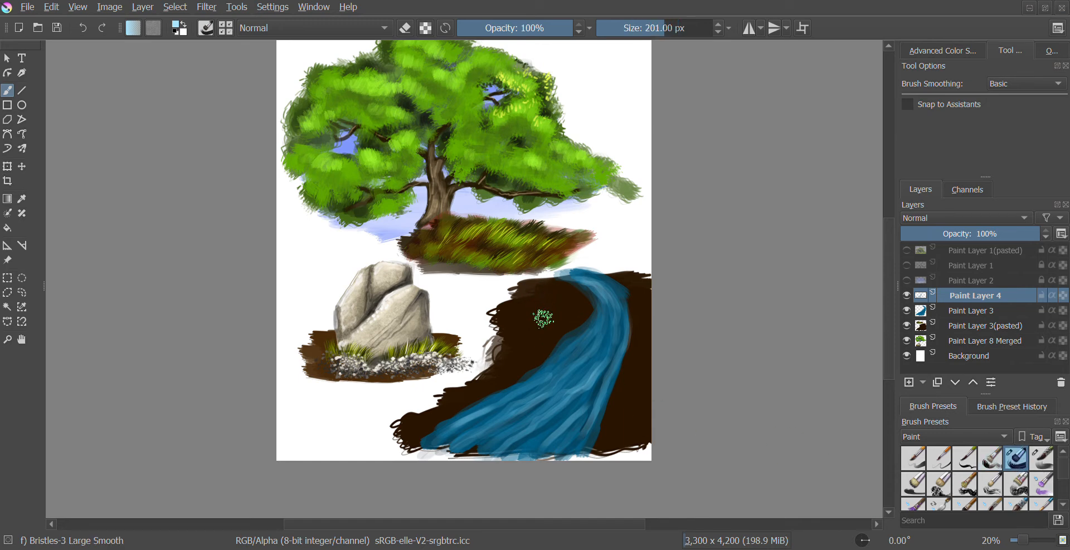
{"action": "key", "text": "bracketleft"}
{"action": "key", "text": "bracketleft"}
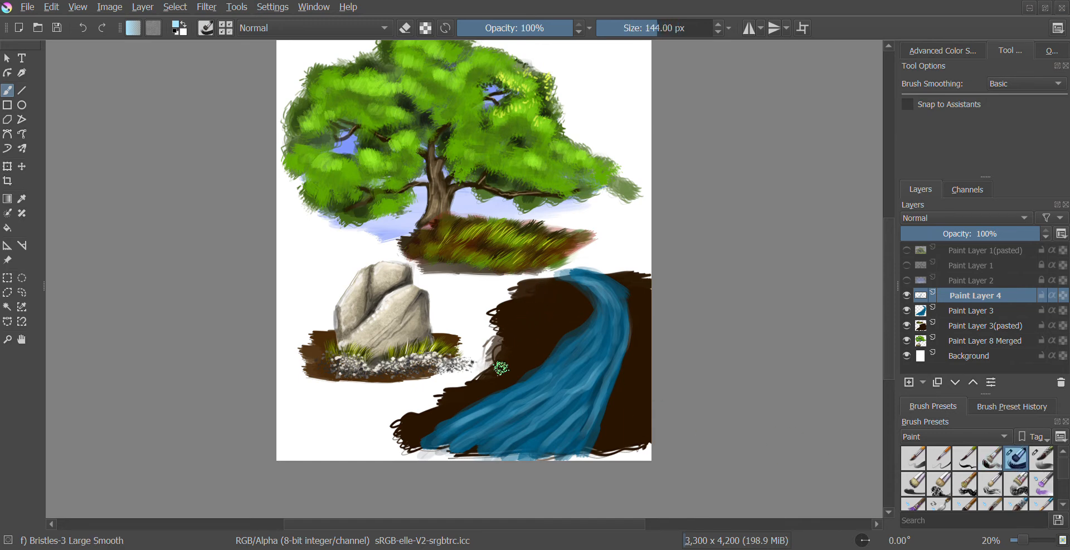
Step: Sample a yellow-green from the grass patch beneath the tree and return to the freehand brush
{"action": "left_click", "coordinate": [24, 199]}
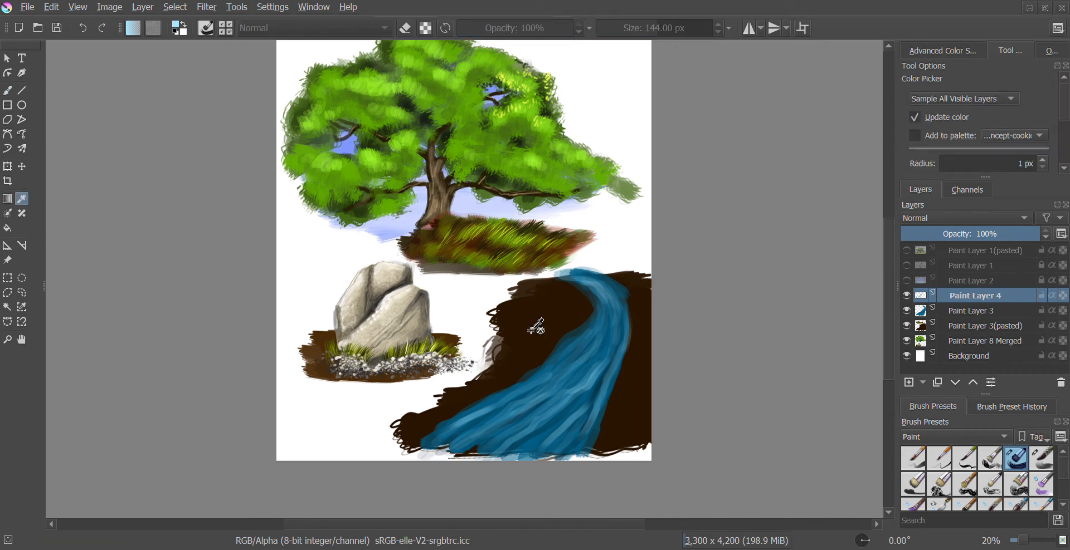
{"action": "left_click", "coordinate": [507, 247]}
{"action": "left_click", "coordinate": [8, 58]}
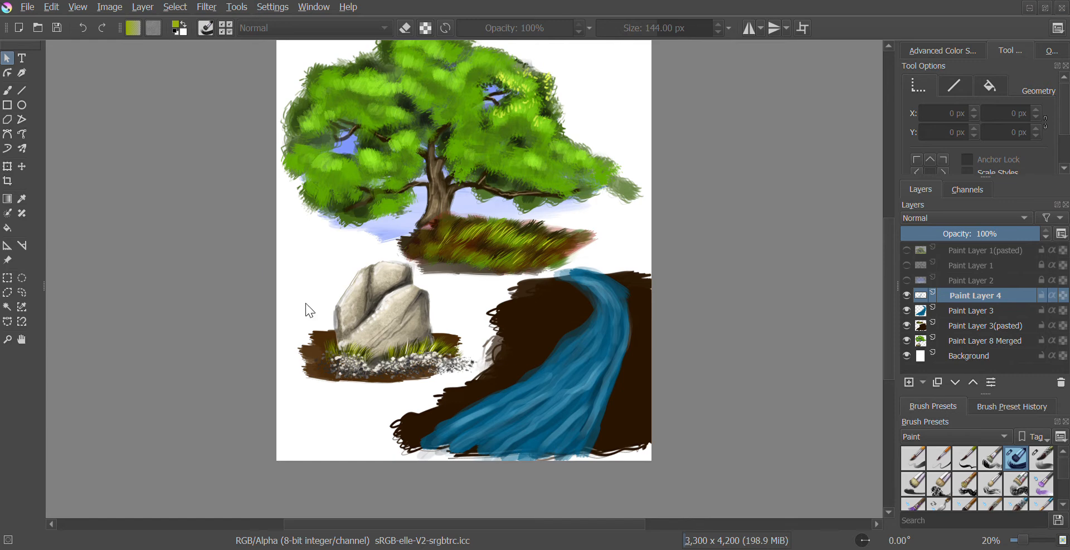
{"action": "left_click", "coordinate": [8, 92]}
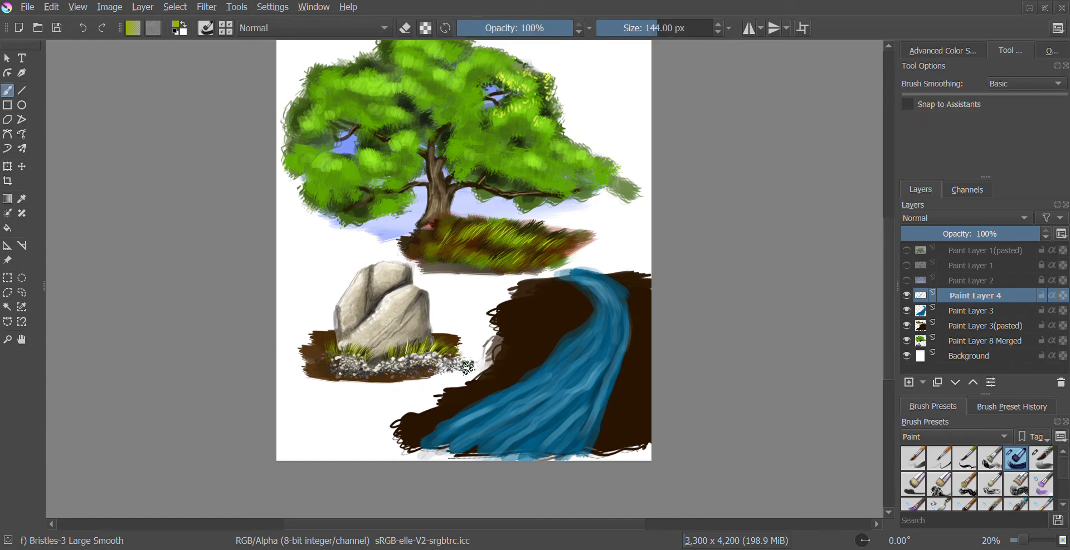
Step: Paint yellow-green grass over the dark ground on the stream's left bank, then reduce the brush to 73 px
{"action": "key", "text": "bracketright"}
{"action": "key", "text": "bracketright"}
{"action": "mouse_move", "coordinate": [428, 422]}
{"action": "left_mouse_down"}
{"action": "mouse_move", "coordinate": [515, 367]}
{"action": "mouse_move", "coordinate": [505, 375]}
{"action": "mouse_move", "coordinate": [515, 365]}
{"action": "mouse_move", "coordinate": [491, 359]}
{"action": "mouse_move", "coordinate": [536, 351]}
{"action": "mouse_move", "coordinate": [511, 358]}
{"action": "mouse_move", "coordinate": [504, 342]}
{"action": "mouse_move", "coordinate": [539, 347]}
{"action": "mouse_move", "coordinate": [507, 356]}
{"action": "mouse_move", "coordinate": [496, 336]}
{"action": "mouse_move", "coordinate": [547, 346]}
{"action": "mouse_move", "coordinate": [533, 348]}
{"action": "mouse_move", "coordinate": [510, 325]}
{"action": "mouse_move", "coordinate": [546, 342]}
{"action": "mouse_move", "coordinate": [554, 330]}
{"action": "mouse_move", "coordinate": [509, 340]}
{"action": "mouse_move", "coordinate": [517, 331]}
{"action": "mouse_move", "coordinate": [544, 338]}
{"action": "mouse_move", "coordinate": [550, 323]}
{"action": "mouse_move", "coordinate": [534, 312]}
{"action": "mouse_move", "coordinate": [508, 323]}
{"action": "mouse_move", "coordinate": [580, 317]}
{"action": "mouse_move", "coordinate": [514, 307]}
{"action": "mouse_move", "coordinate": [588, 293]}
{"action": "mouse_move", "coordinate": [534, 306]}
{"action": "mouse_move", "coordinate": [561, 302]}
{"action": "mouse_move", "coordinate": [529, 293]}
{"action": "mouse_move", "coordinate": [561, 297]}
{"action": "mouse_move", "coordinate": [586, 282]}
{"action": "left_mouse_up"}
{"action": "key", "text": "bracketleft"}
{"action": "key", "text": "bracketleft"}
{"action": "key", "text": "bracketleft"}
{"action": "key", "text": "bracketleft"}
{"action": "key", "text": "bracketleft"}
{"action": "key", "text": "bracketleft"}
{"action": "key", "text": "bracketleft"}
{"action": "key", "text": "bracketleft"}
{"action": "key", "text": "bracketleft"}
{"action": "key", "text": "bracketleft"}
{"action": "key", "text": "bracketleft"}
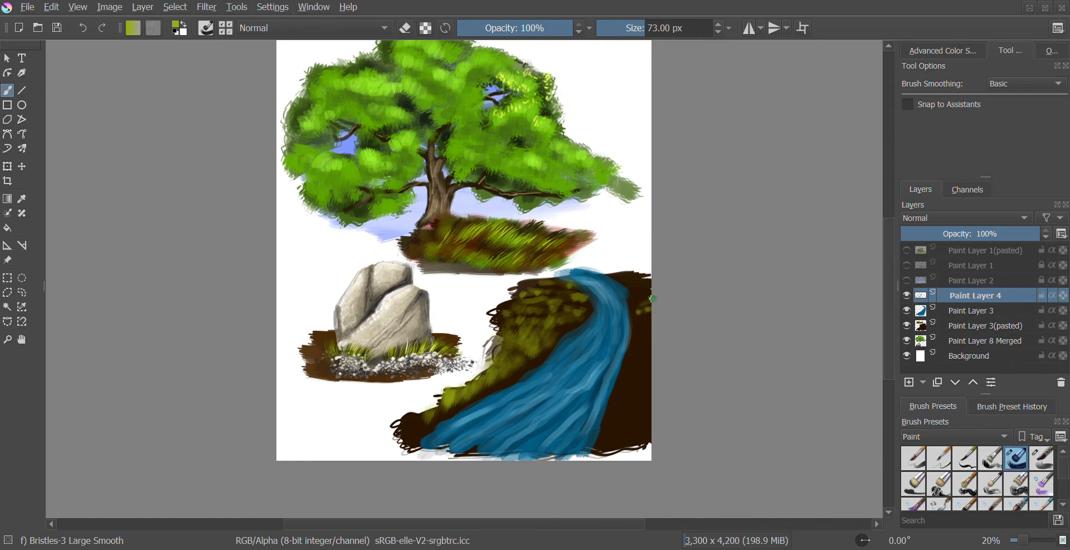
Step: Enlarge the brush to 110 px and paint yellow-green grass over the ground on the stream's right bank
{"action": "key", "text": "bracketright"}
{"action": "key", "text": "bracketright"}
{"action": "key", "text": "bracketright"}
{"action": "key", "text": "bracketright"}
{"action": "key", "text": "bracketright"}
{"action": "key", "text": "bracketright"}
{"action": "key", "text": "bracketright"}
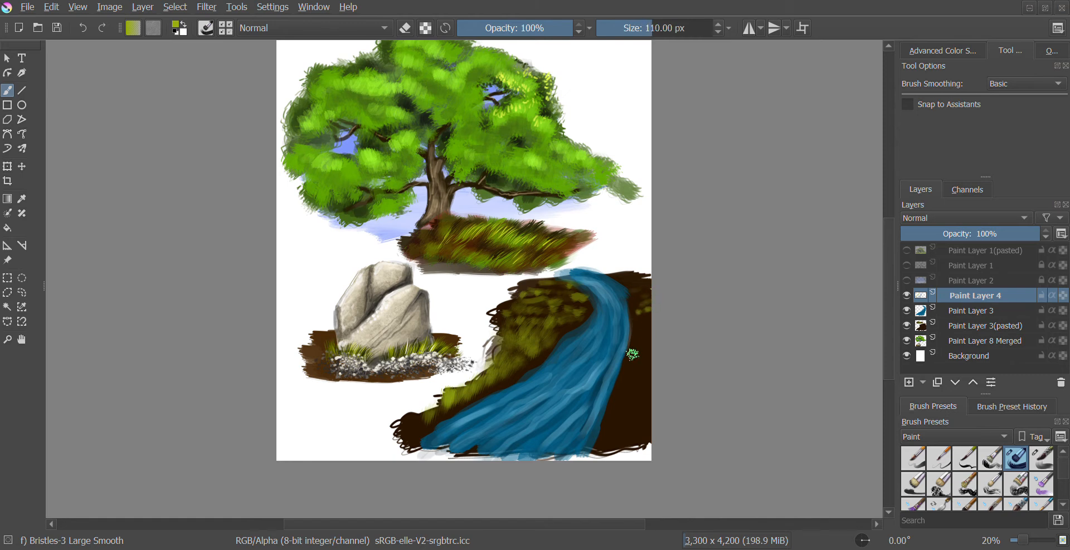
{"action": "mouse_move", "coordinate": [628, 361]}
{"action": "left_mouse_down"}
{"action": "mouse_move", "coordinate": [657, 348]}
{"action": "mouse_move", "coordinate": [634, 341]}
{"action": "mouse_move", "coordinate": [644, 333]}
{"action": "mouse_move", "coordinate": [655, 345]}
{"action": "mouse_move", "coordinate": [646, 331]}
{"action": "mouse_move", "coordinate": [630, 341]}
{"action": "mouse_move", "coordinate": [654, 347]}
{"action": "mouse_move", "coordinate": [626, 366]}
{"action": "mouse_move", "coordinate": [642, 362]}
{"action": "mouse_move", "coordinate": [641, 382]}
{"action": "mouse_move", "coordinate": [621, 376]}
{"action": "mouse_move", "coordinate": [647, 378]}
{"action": "mouse_move", "coordinate": [621, 394]}
{"action": "mouse_move", "coordinate": [623, 403]}
{"action": "mouse_move", "coordinate": [649, 396]}
{"action": "mouse_move", "coordinate": [610, 409]}
{"action": "mouse_move", "coordinate": [616, 394]}
{"action": "mouse_move", "coordinate": [628, 397]}
{"action": "mouse_move", "coordinate": [643, 422]}
{"action": "mouse_move", "coordinate": [610, 418]}
{"action": "mouse_move", "coordinate": [632, 421]}
{"action": "mouse_move", "coordinate": [651, 398]}
{"action": "mouse_move", "coordinate": [649, 412]}
{"action": "mouse_move", "coordinate": [600, 443]}
{"action": "mouse_move", "coordinate": [639, 430]}
{"action": "left_mouse_up"}
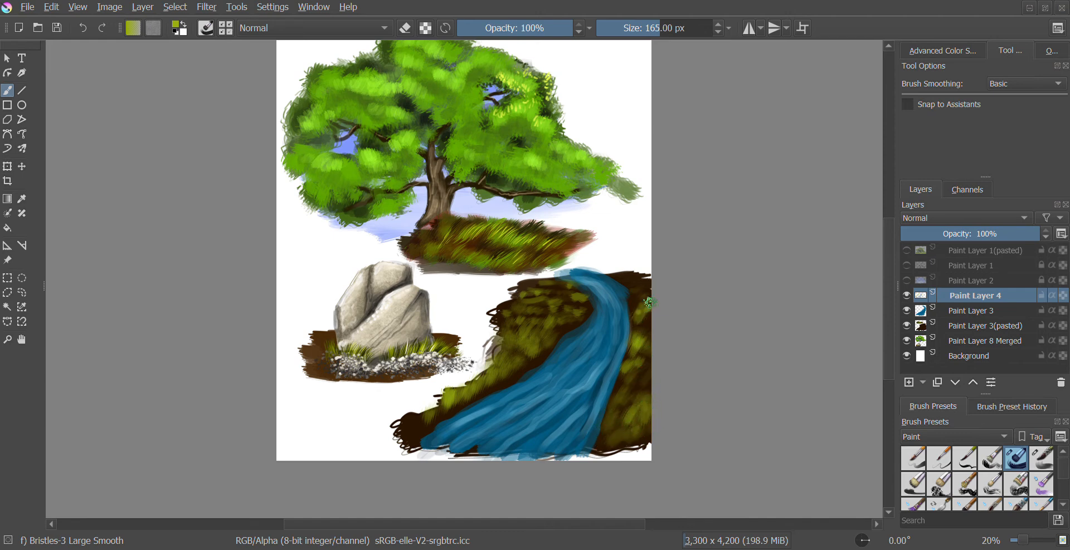
{"action": "left_click_drag", "start_coordinate": [636, 287], "coordinate": [623, 280]}
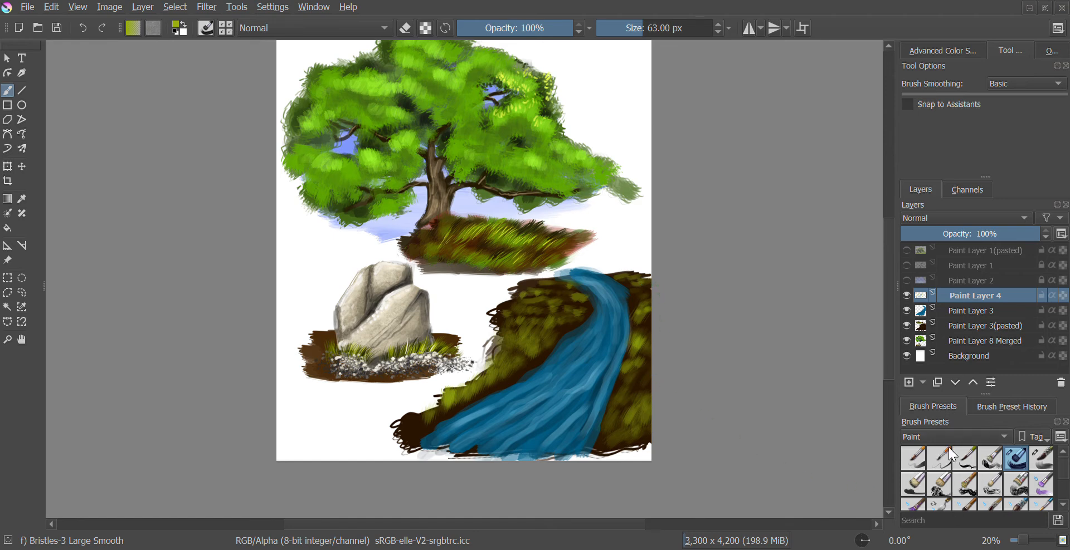
Step: Switch to the Texture Hair brush from the Textures presets, enlarge it to 135 px and paint grass strands on the banks
{"action": "left_click", "coordinate": [929, 488]}
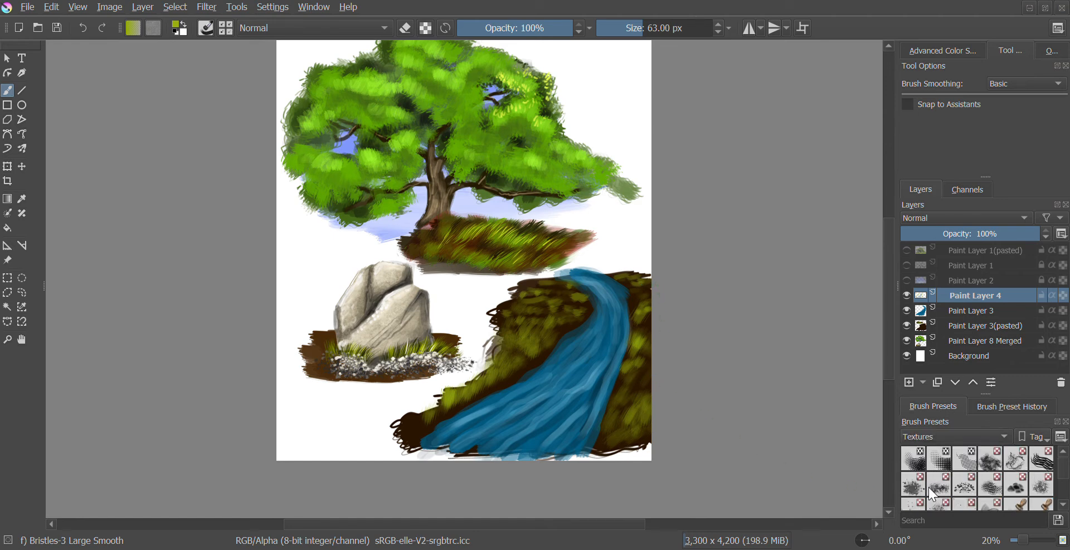
{"action": "left_click", "coordinate": [1041, 460]}
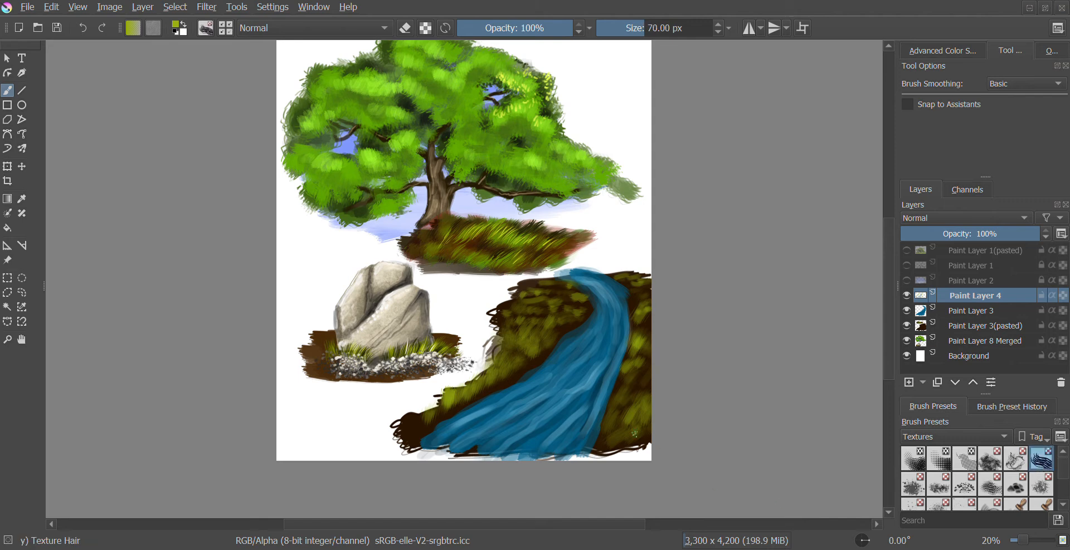
{"action": "key", "text": "]"}
{"action": "key", "text": "]"}
{"action": "key", "text": "]"}
{"action": "key", "text": "]"}
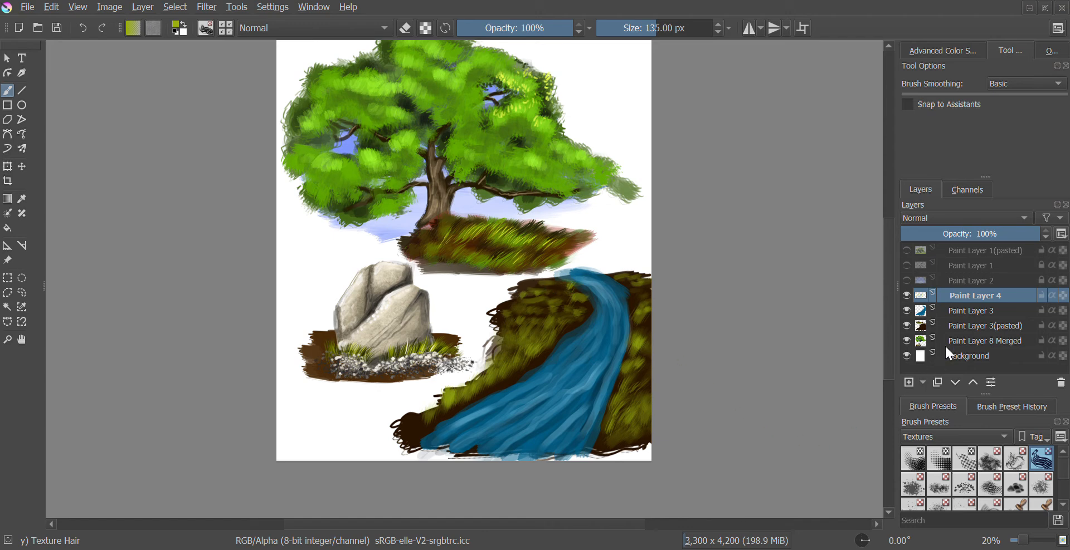
Step: Add a new paint layer directly above the pasted brown ground layer, beneath the stream
{"action": "left_click", "coordinate": [951, 324]}
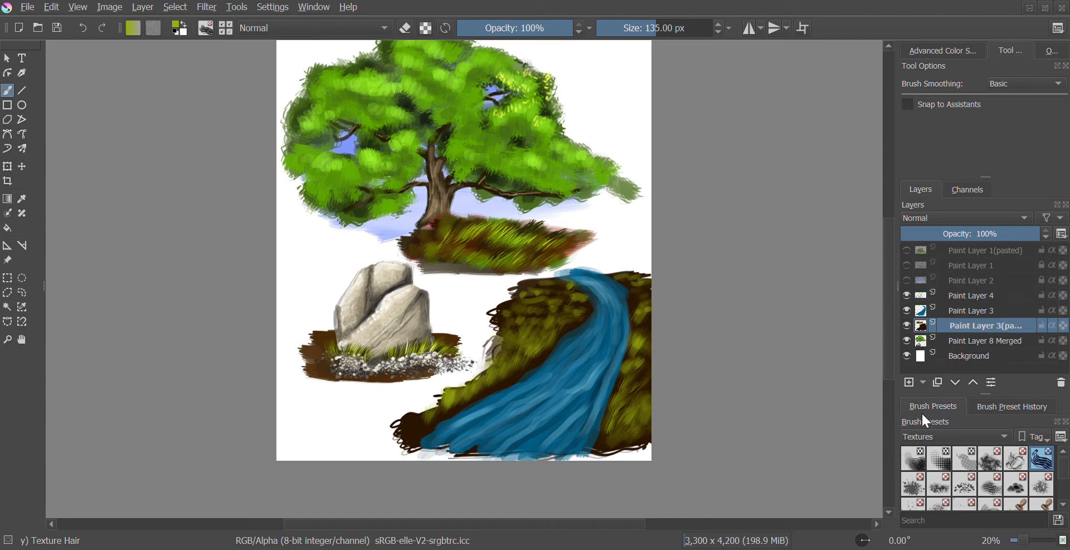
{"action": "left_click", "coordinate": [909, 383]}
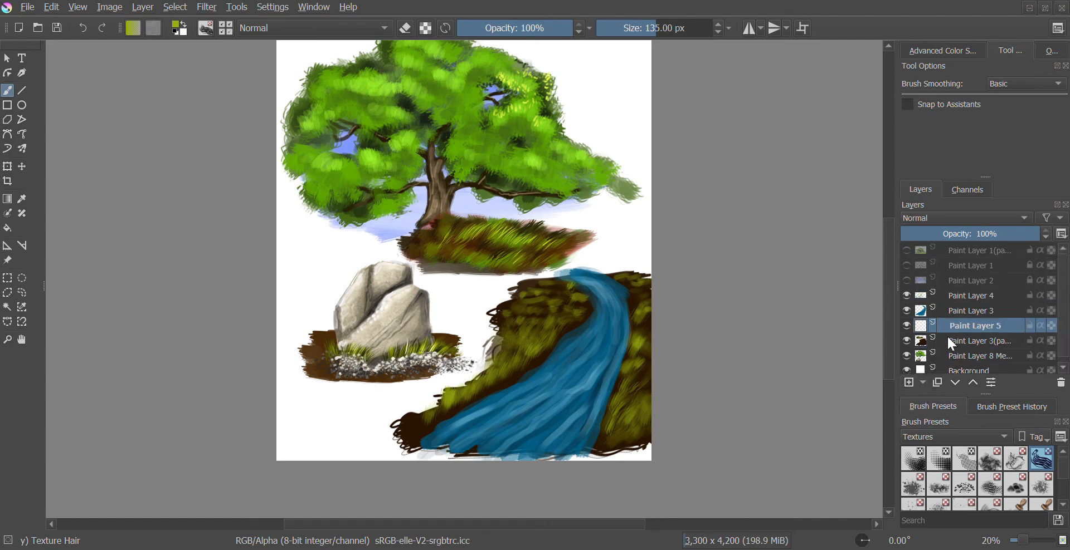
{"action": "right_click", "coordinate": [601, 377]}
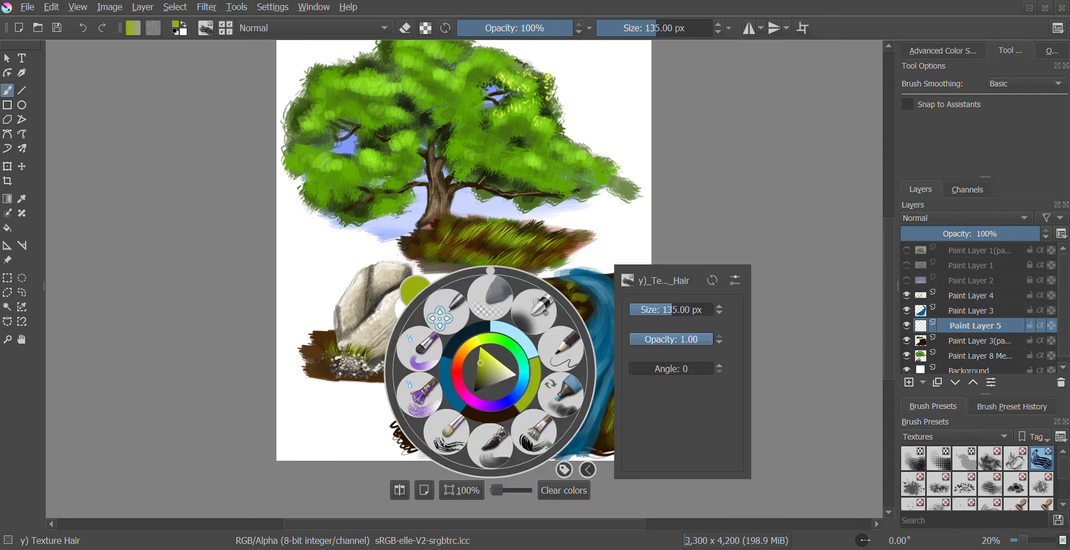
{"action": "left_click", "coordinate": [861, 425]}
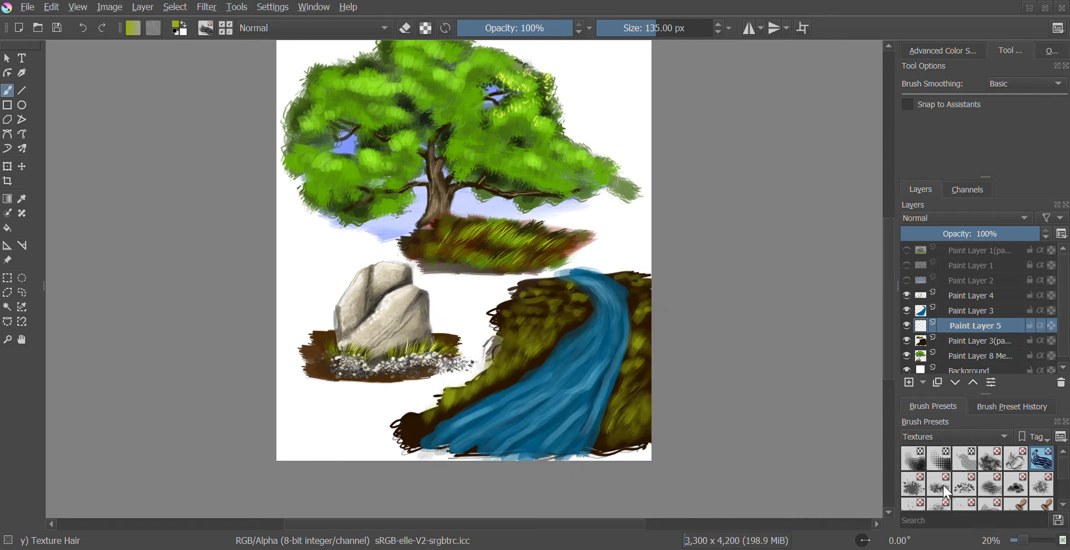
Step: Choose the Texture Random Particles brush and enlarge it to 320 px
{"action": "left_click", "coordinate": [961, 493]}
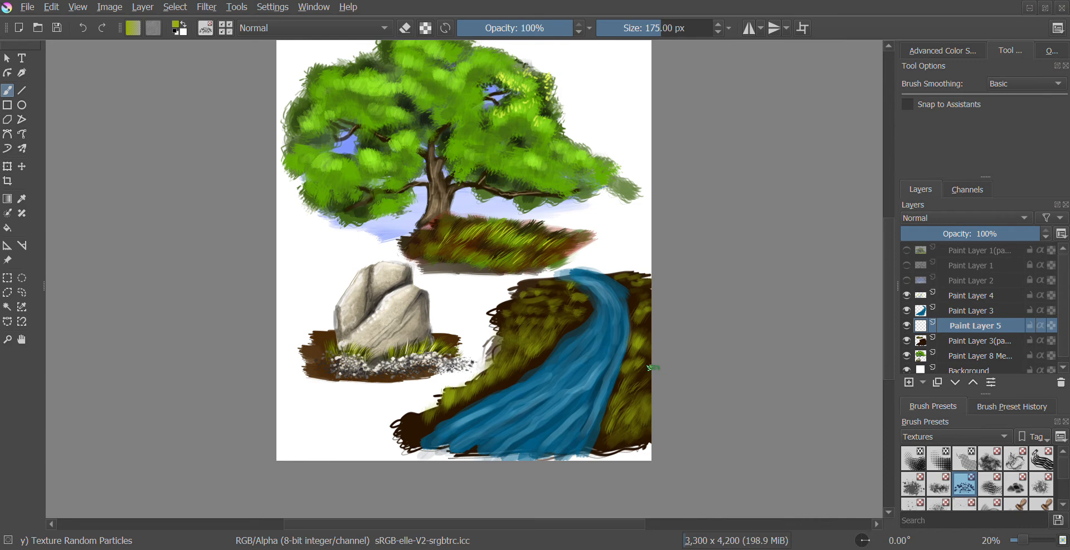
{"action": "key", "text": "bracketright"}
{"action": "key", "text": "bracketright"}
{"action": "key", "text": "bracketright"}
{"action": "key", "text": "bracketright"}
{"action": "key", "text": "bracketright"}
{"action": "key", "text": "bracketright"}
{"action": "key", "text": "bracketright"}
{"action": "key", "text": "bracketright"}
{"action": "key", "text": "bracketright"}
{"action": "key", "text": "bracketright"}
Step: Rotate the canvas to about 45°, set the painting colour to mid grey and paint pebbles along the stream's left bank
{"action": "right_click", "coordinate": [570, 158]}
{"action": "left_click_drag", "start_coordinate": [577, 64], "coordinate": [667, 98]}
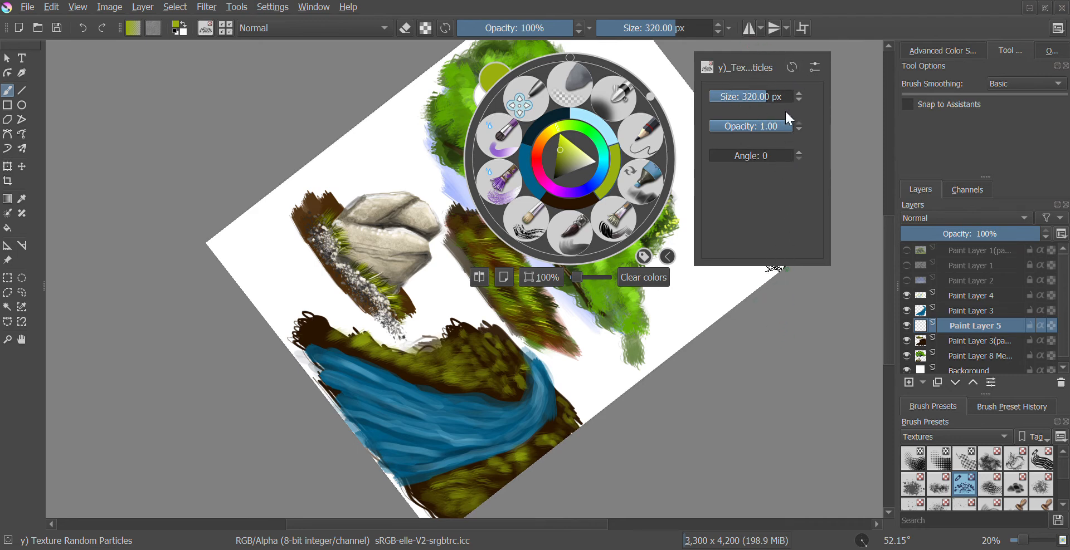
{"action": "left_click_drag", "start_coordinate": [650, 96], "coordinate": [641, 86]}
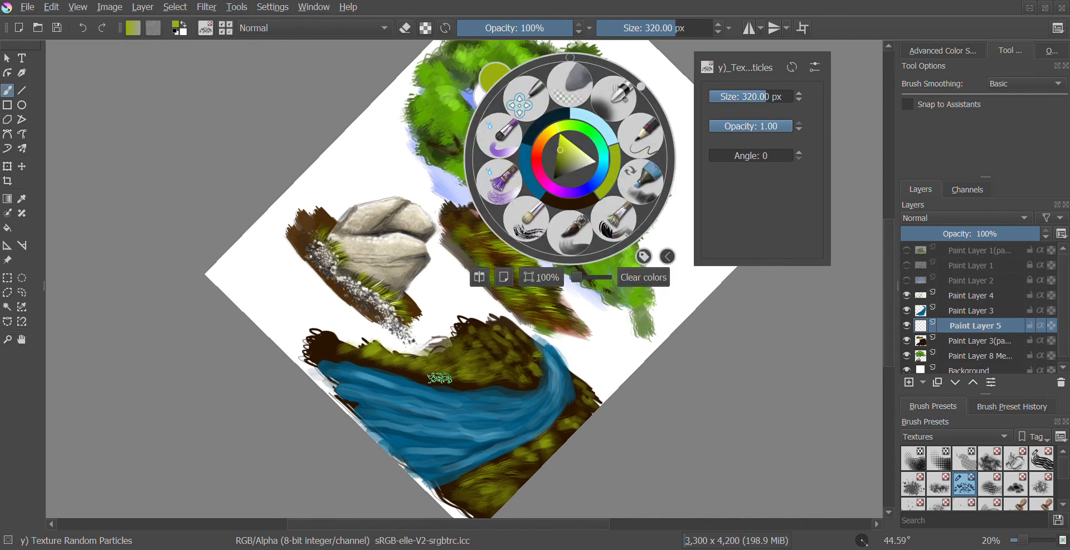
{"action": "right_click", "coordinate": [440, 378]}
{"action": "right_click", "coordinate": [490, 350]}
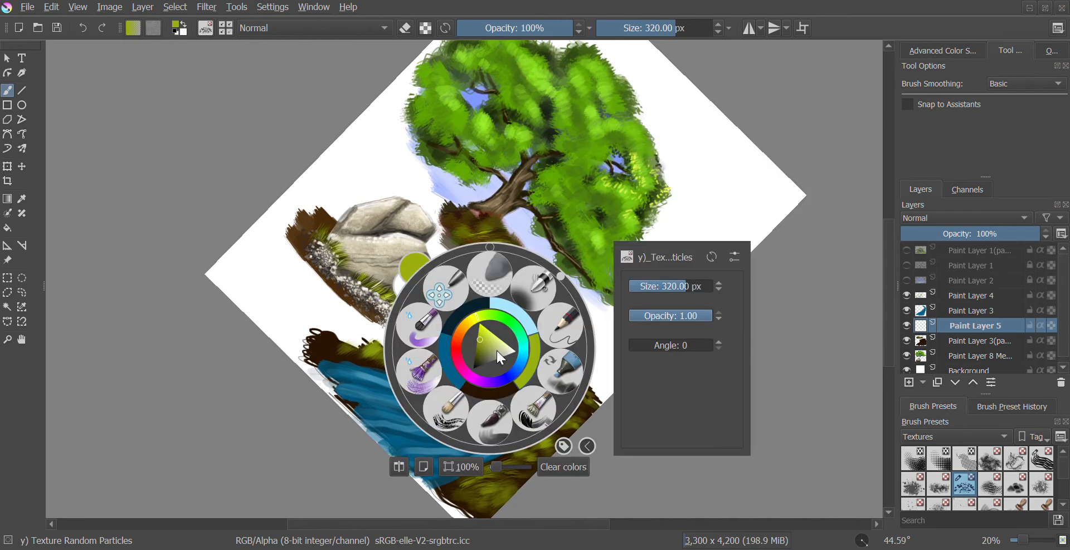
{"action": "left_click_drag", "start_coordinate": [480, 343], "coordinate": [490, 362]}
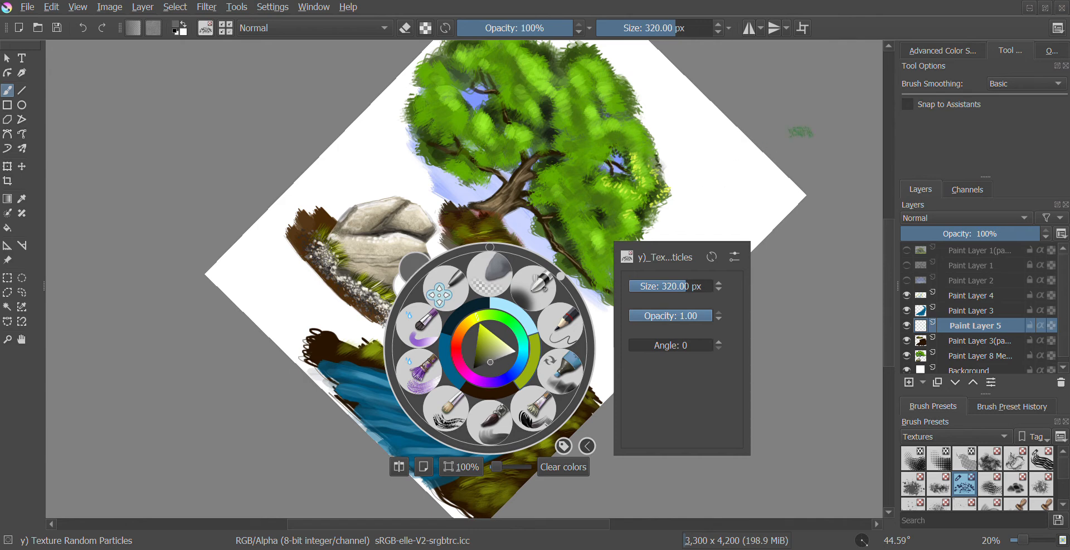
{"action": "right_click", "coordinate": [490, 362]}
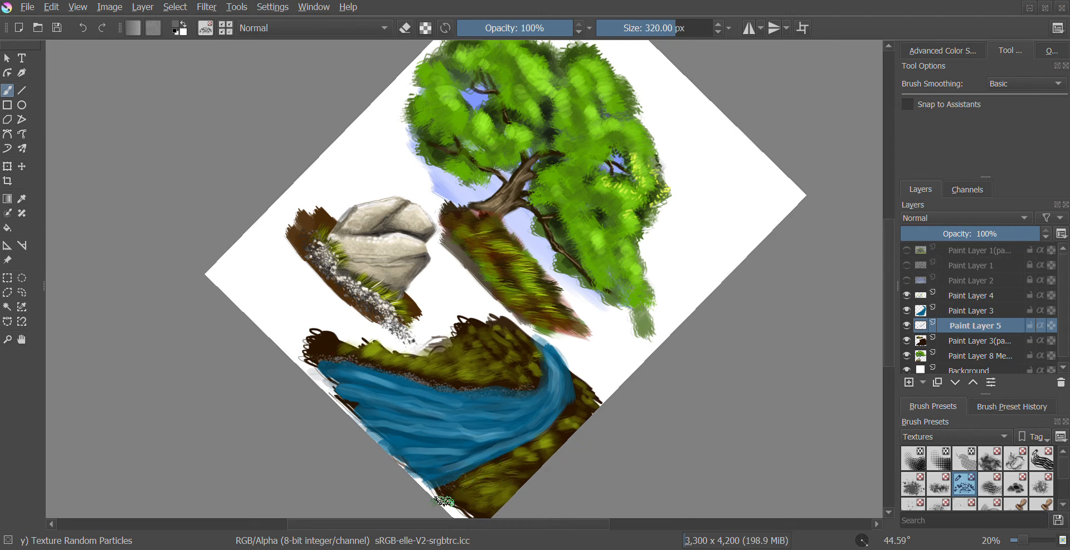
Step: Rotate the canvas to about 75° and paint grey pebbles along the edge of the stream's right bank
{"action": "left_click", "coordinate": [539, 400]}
{"action": "right_click", "coordinate": [559, 372]}
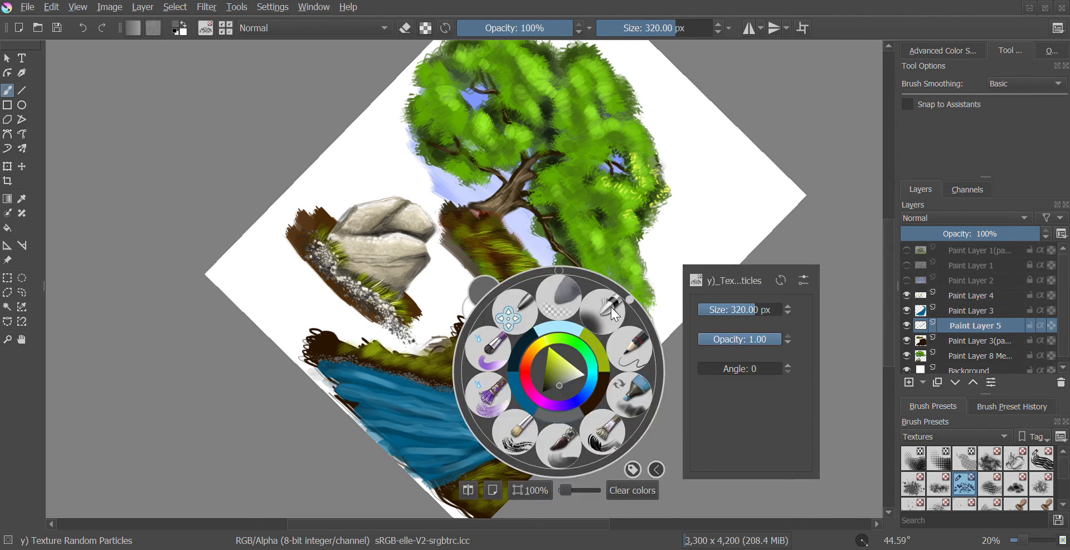
{"action": "left_click_drag", "start_coordinate": [563, 273], "coordinate": [661, 269]}
{"action": "left_click", "coordinate": [634, 262]}
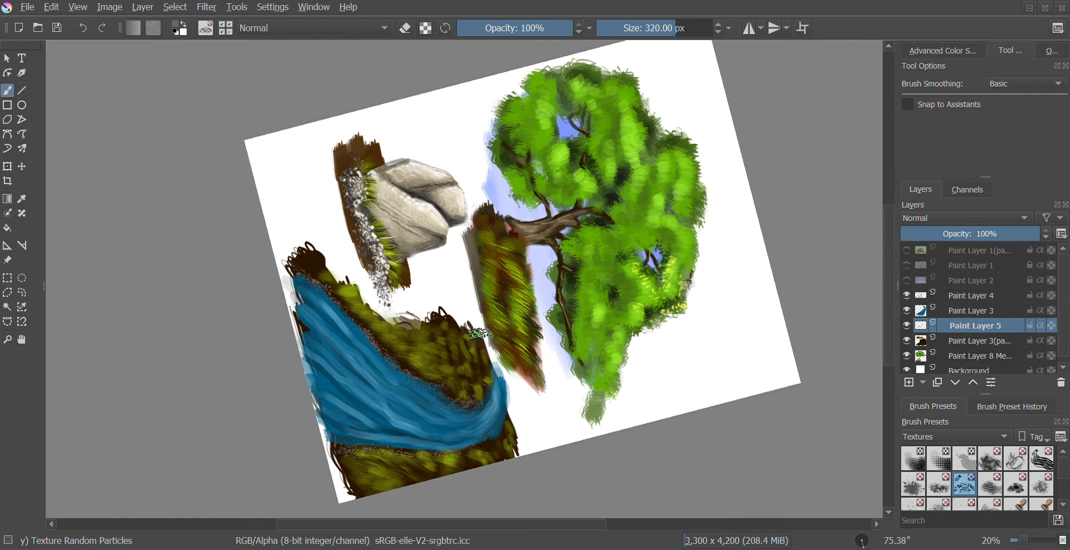
Step: Set the painting colour to near white and paint light pebbles along the edge of the stream's right bank
{"action": "right_click", "coordinate": [502, 291]}
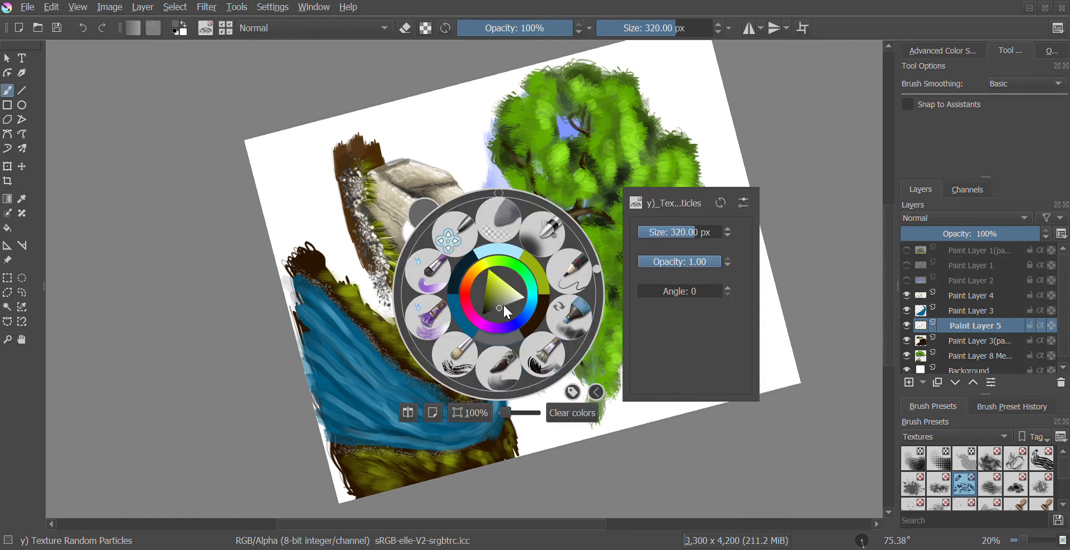
{"action": "left_click_drag", "start_coordinate": [503, 307], "coordinate": [521, 306]}
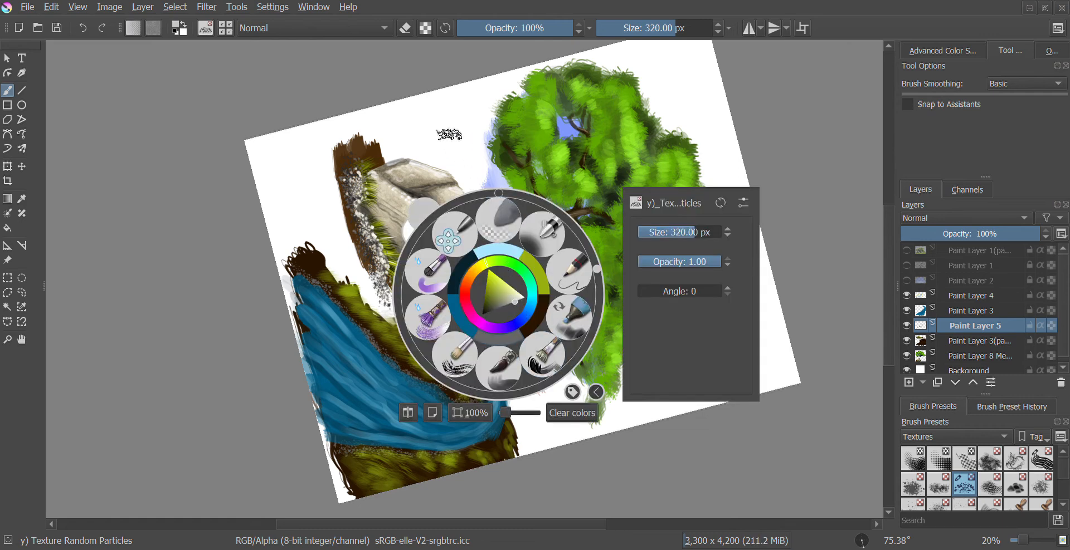
{"action": "right_click", "coordinate": [496, 196]}
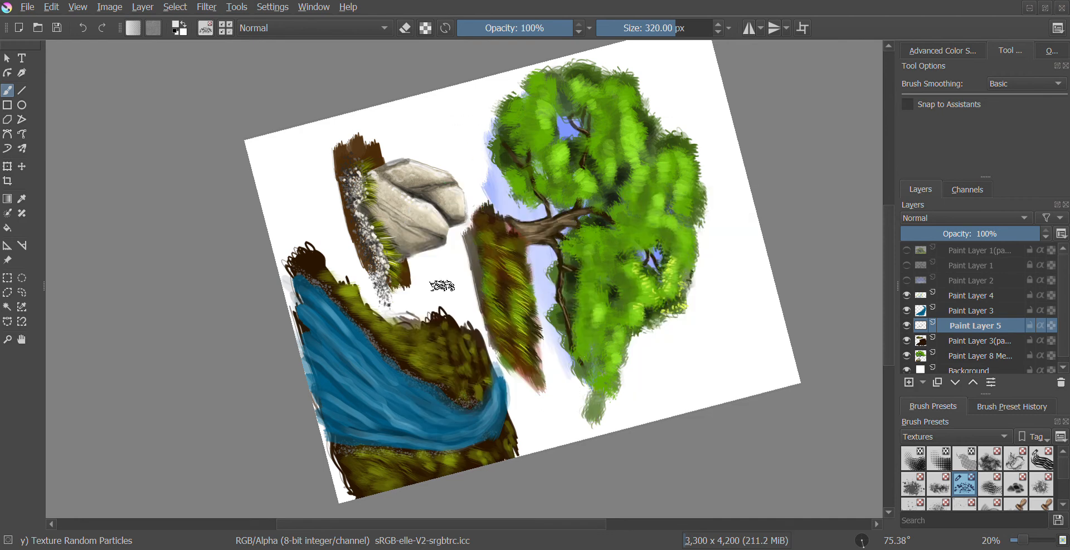
{"action": "right_click", "coordinate": [446, 357]}
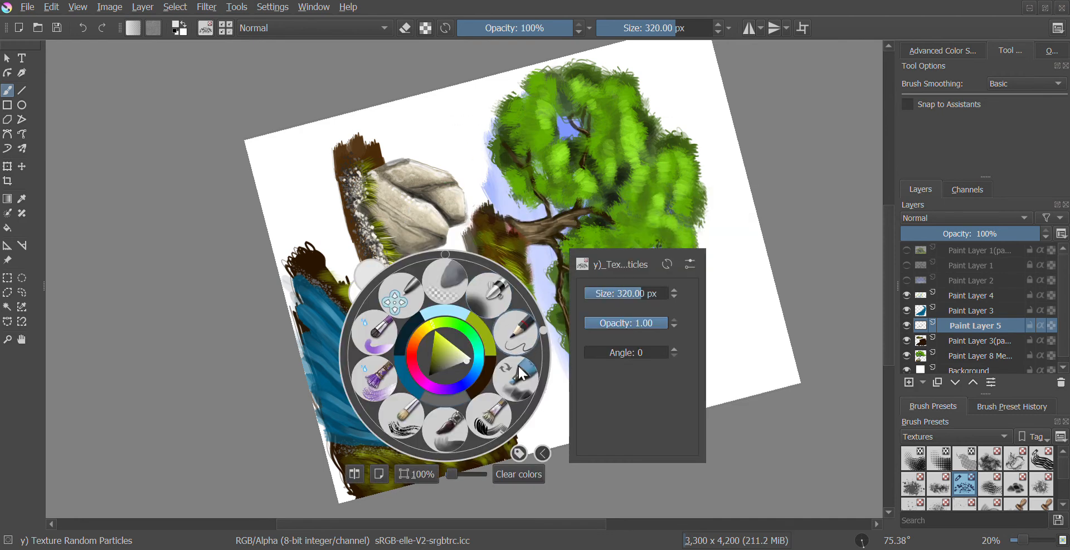
{"action": "left_click", "coordinate": [337, 451]}
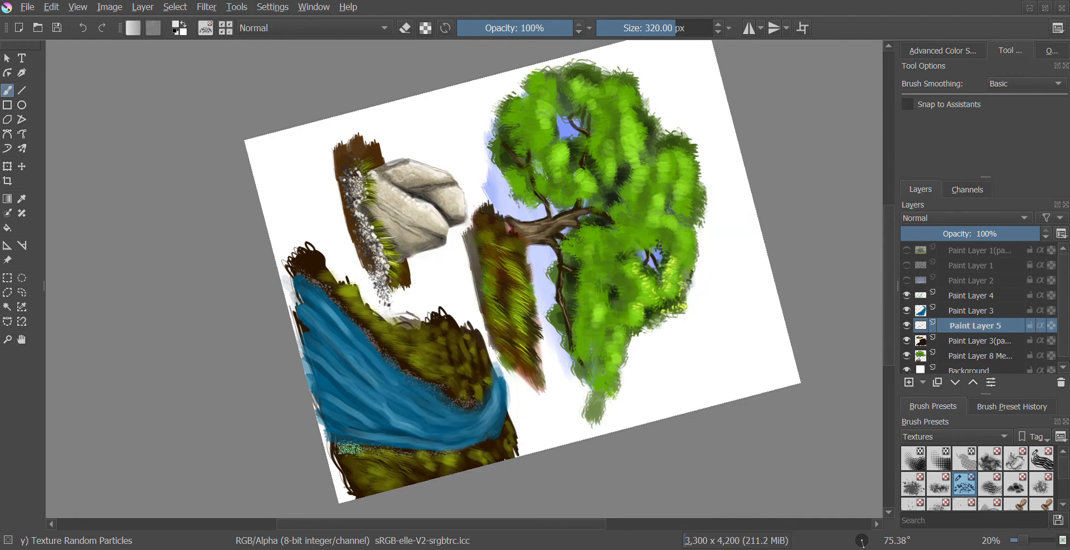
{"action": "mouse_move", "coordinate": [373, 449]}
{"action": "left_mouse_down"}
{"action": "mouse_move", "coordinate": [445, 461]}
{"action": "mouse_move", "coordinate": [485, 444]}
{"action": "left_mouse_up"}
Step: Add near-white pebbles along the stream's left bank, rotate the canvas to about 36° and reduce the brush to 188 px
{"action": "right_click", "coordinate": [435, 263]}
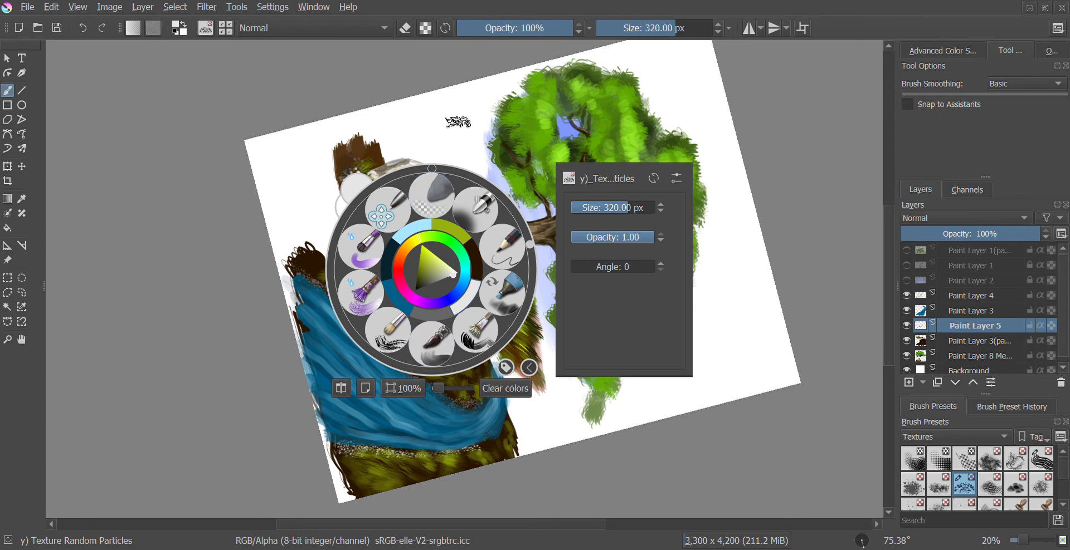
{"action": "mouse_move", "coordinate": [519, 236]}
{"action": "left_mouse_down"}
{"action": "mouse_move", "coordinate": [528, 239]}
{"action": "mouse_move", "coordinate": [501, 201]}
{"action": "mouse_move", "coordinate": [424, 197]}
{"action": "left_mouse_up"}
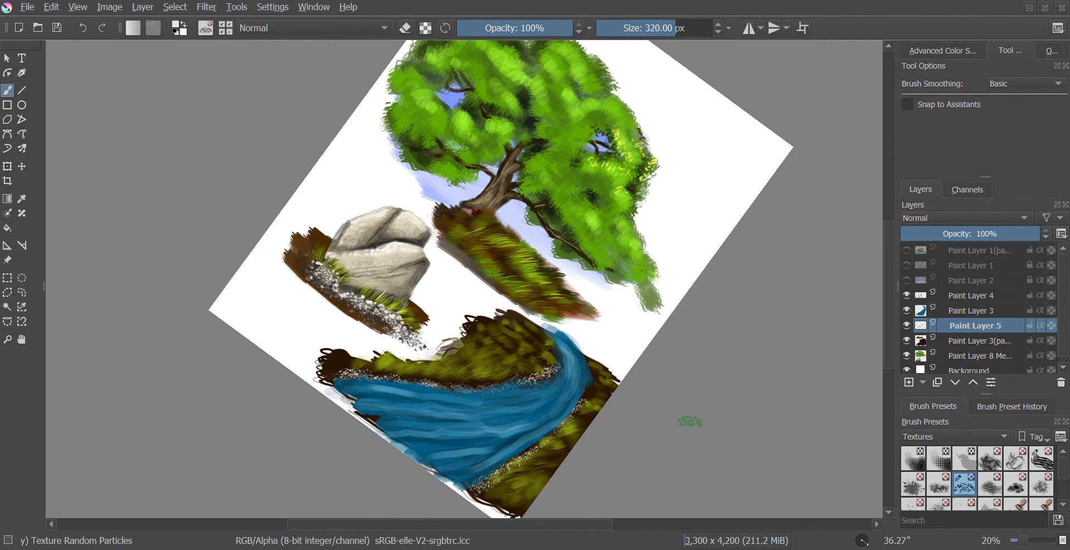
{"action": "key", "text": "bracketleft"}
{"action": "key", "text": "bracketleft"}
{"action": "key", "text": "bracketleft"}
{"action": "key", "text": "bracketleft"}
{"action": "key", "text": "bracketleft"}
{"action": "key", "text": "bracketleft"}
{"action": "key", "text": "bracketleft"}
{"action": "key", "text": "bracketleft"}
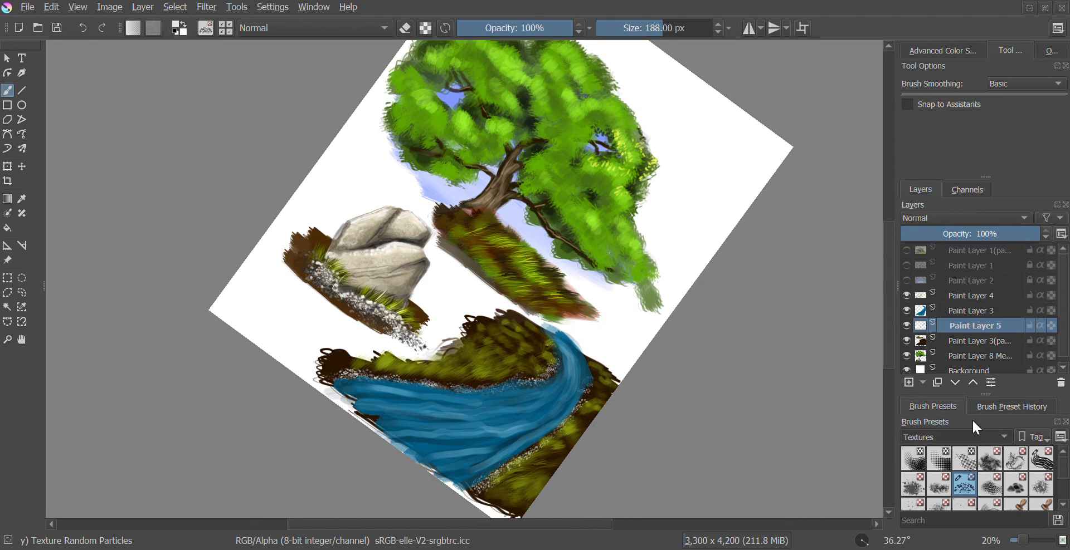
Step: Show the Paint brush presets, choose the Dry Brushing brush and enlarge it to 215 px
{"action": "left_click", "coordinate": [941, 383]}
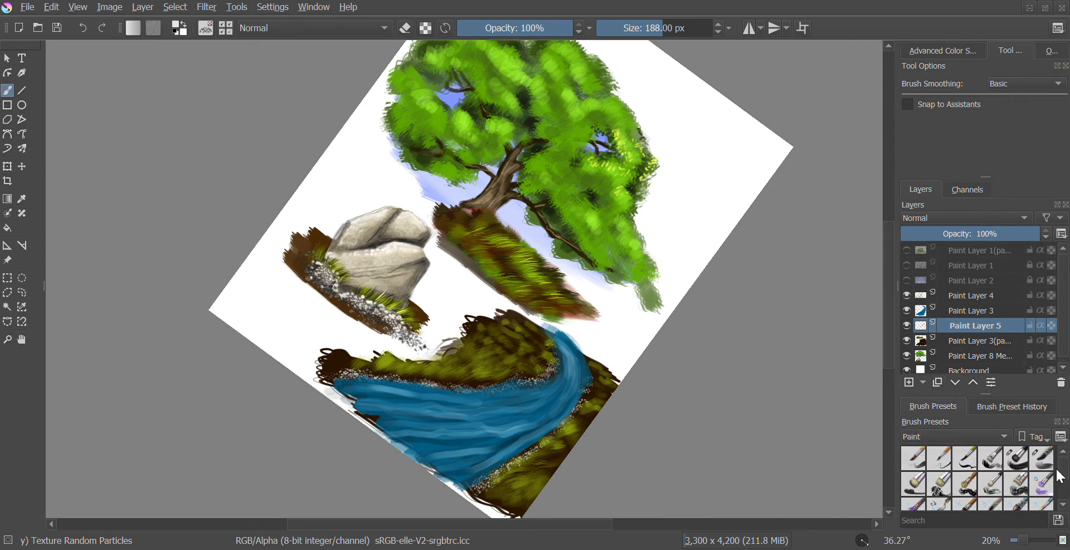
{"action": "mouse_move", "coordinate": [1061, 465]}
{"action": "left_mouse_down"}
{"action": "mouse_move", "coordinate": [1065, 501]}
{"action": "mouse_move", "coordinate": [1064, 474]}
{"action": "left_mouse_up"}
{"action": "left_click", "coordinate": [940, 484]}
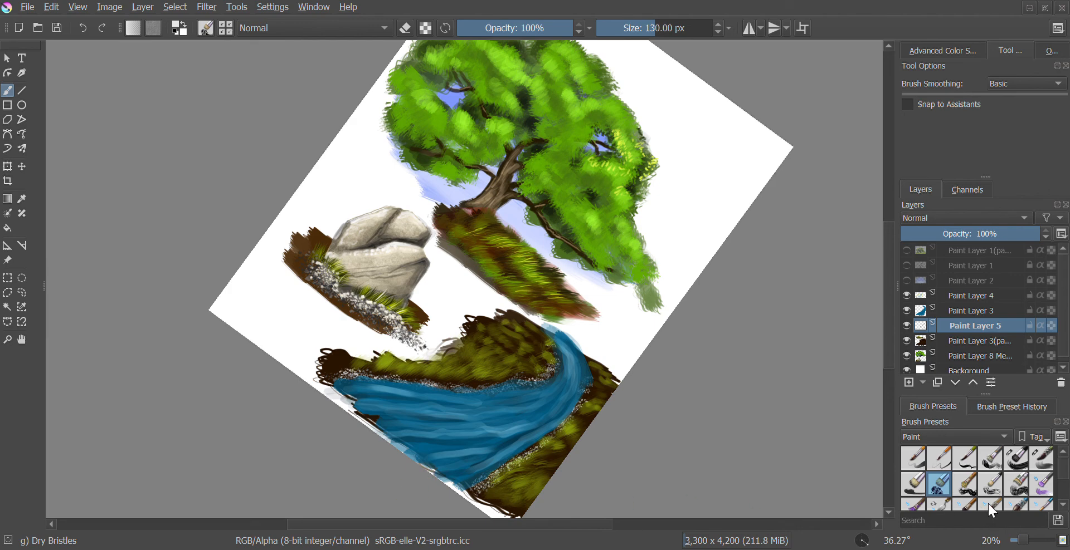
{"action": "left_click", "coordinate": [991, 486]}
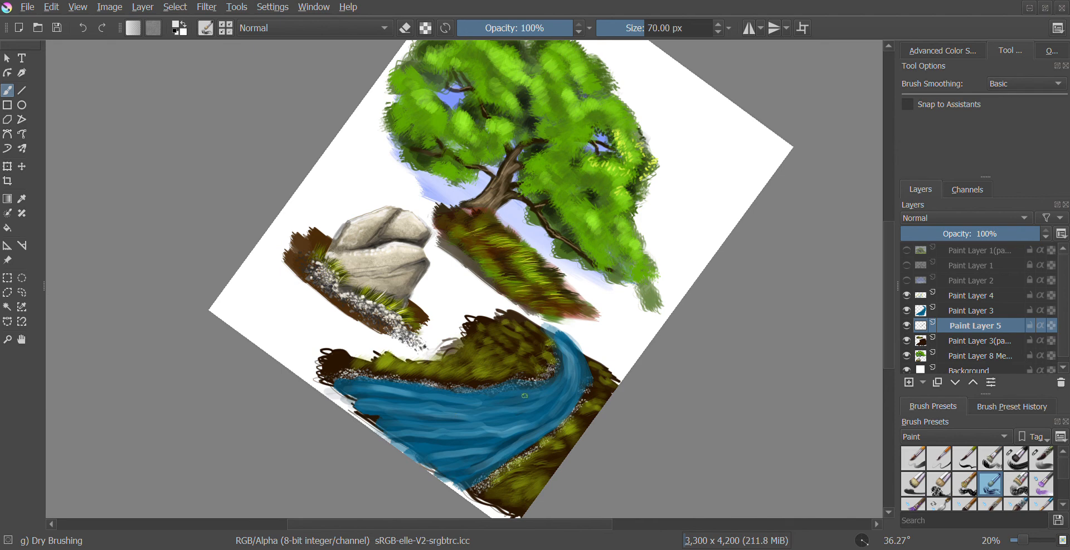
{"action": "key", "text": "bracketright"}
{"action": "key", "text": "bracketright"}
{"action": "key", "text": "bracketright"}
{"action": "key", "text": "bracketright"}
{"action": "key", "text": "bracketright"}
{"action": "key", "text": "bracketright"}
{"action": "key", "text": "bracketright"}
{"action": "key", "text": "bracketright"}
{"action": "key", "text": "bracketright"}
{"action": "key", "text": "bracketright"}
{"action": "key", "text": "bracketright"}
{"action": "key", "text": "bracketright"}
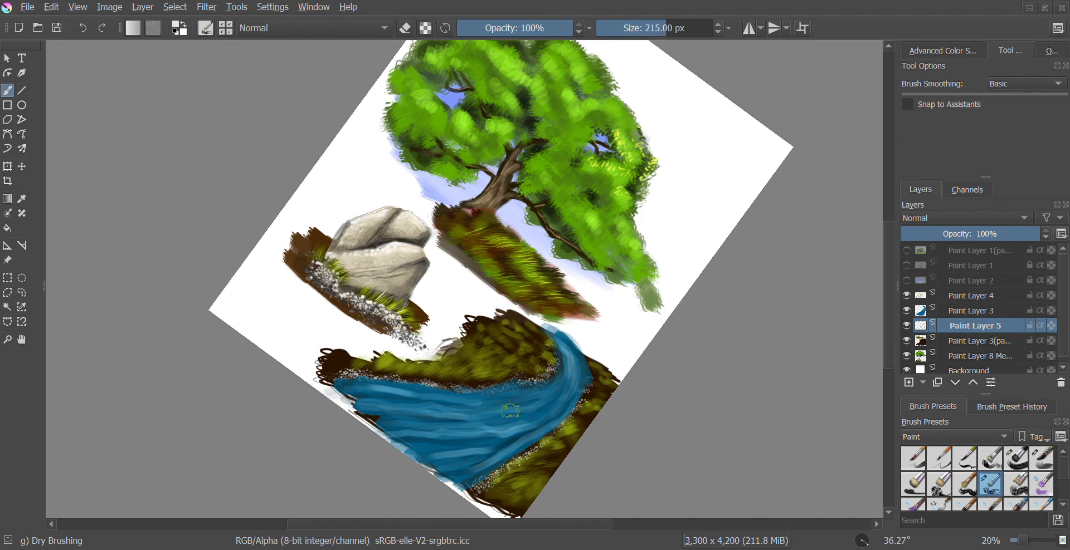
Step: Add a new paint layer directly above Paint Layer 4 and try whitish dry-brush highlights on the water
{"action": "left_click", "coordinate": [961, 298]}
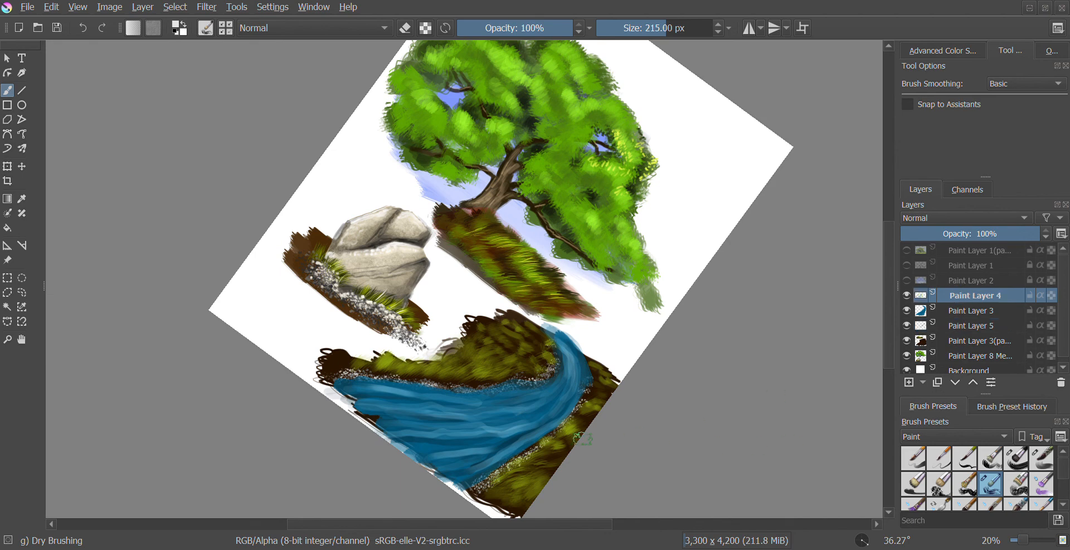
{"action": "left_click", "coordinate": [909, 382]}
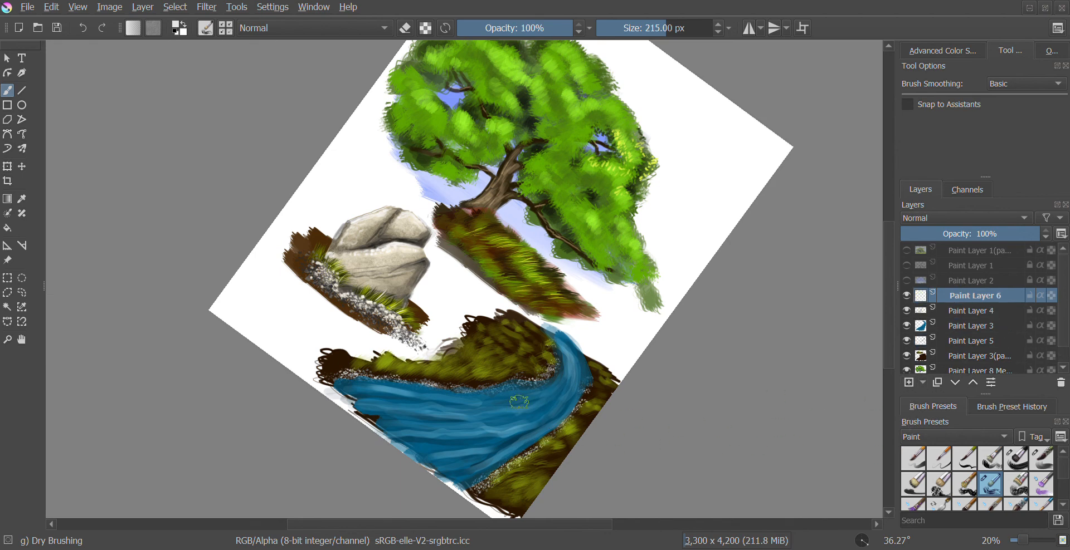
{"action": "left_click_drag", "start_coordinate": [527, 417], "coordinate": [549, 398]}
{"action": "left_click_drag", "start_coordinate": [468, 418], "coordinate": [450, 419]}
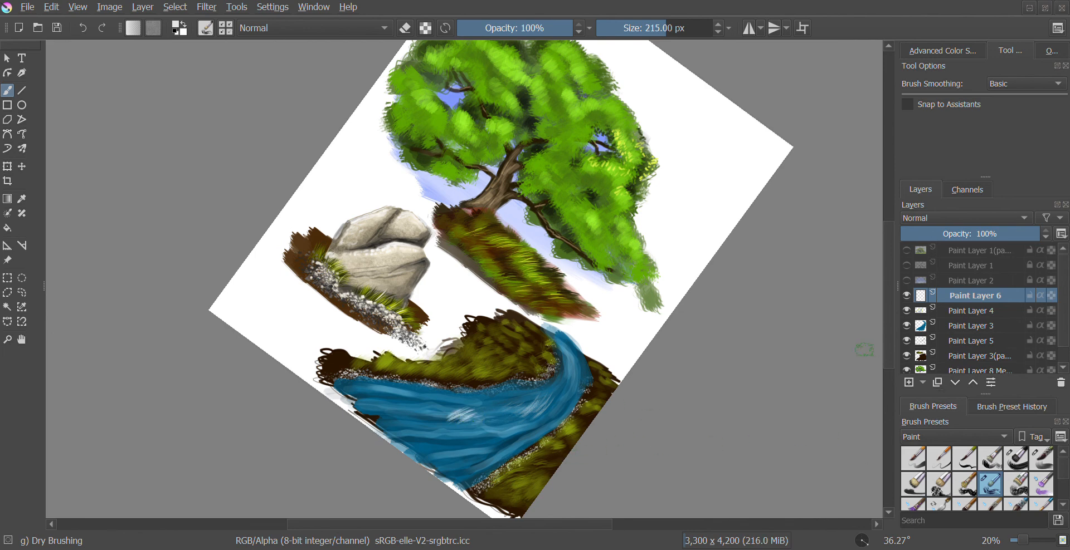
Step: Rotate the canvas back to nearly upright, then paint whitish highlights across the stream with the Dry Textured Creases brush at 135 px
{"action": "right_click", "coordinate": [616, 372]}
{"action": "left_click_drag", "start_coordinate": [676, 290], "coordinate": [617, 270]}
{"action": "right_click", "coordinate": [670, 325]}
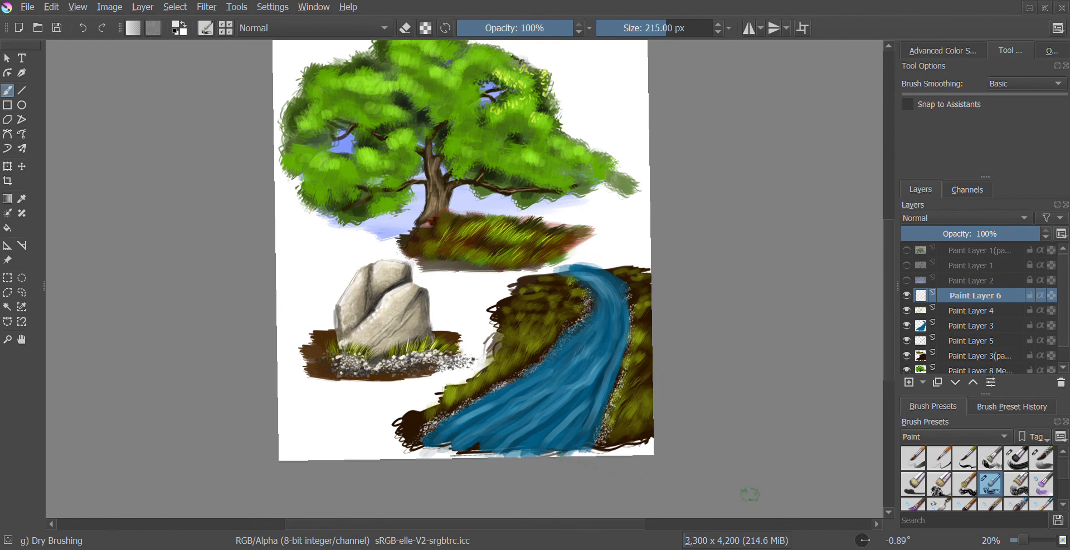
{"action": "left_click", "coordinate": [1017, 485]}
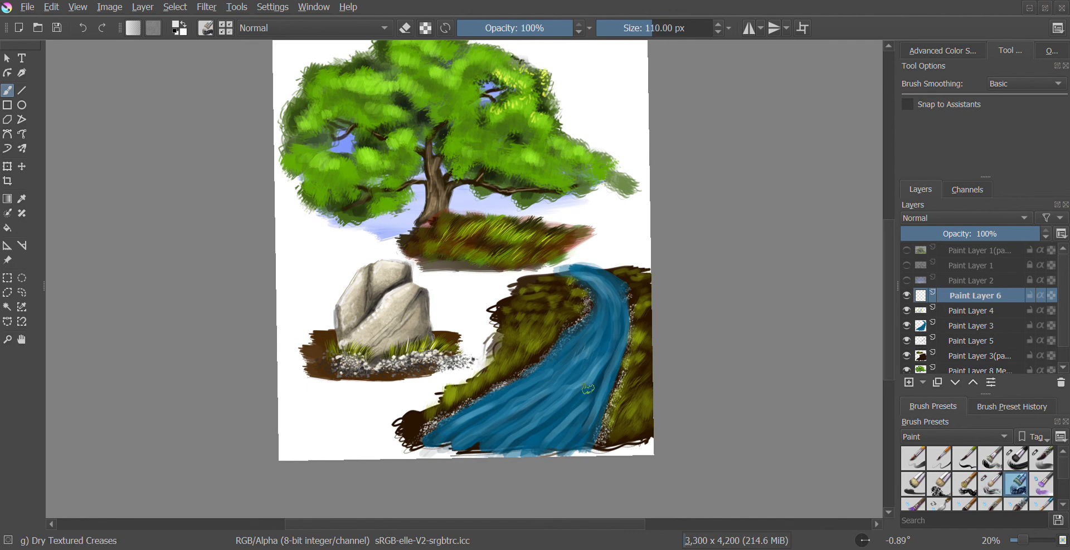
{"action": "key", "text": "bracketright"}
{"action": "key", "text": "bracketright"}
{"action": "key", "text": "bracketright"}
{"action": "mouse_move", "coordinate": [574, 383]}
{"action": "left_mouse_down"}
{"action": "mouse_move", "coordinate": [539, 409]}
{"action": "mouse_move", "coordinate": [521, 397]}
{"action": "mouse_move", "coordinate": [486, 424]}
{"action": "mouse_move", "coordinate": [472, 429]}
{"action": "mouse_move", "coordinate": [489, 416]}
{"action": "mouse_move", "coordinate": [467, 418]}
{"action": "mouse_move", "coordinate": [517, 389]}
{"action": "mouse_move", "coordinate": [526, 409]}
{"action": "mouse_move", "coordinate": [569, 372]}
{"action": "left_mouse_up"}
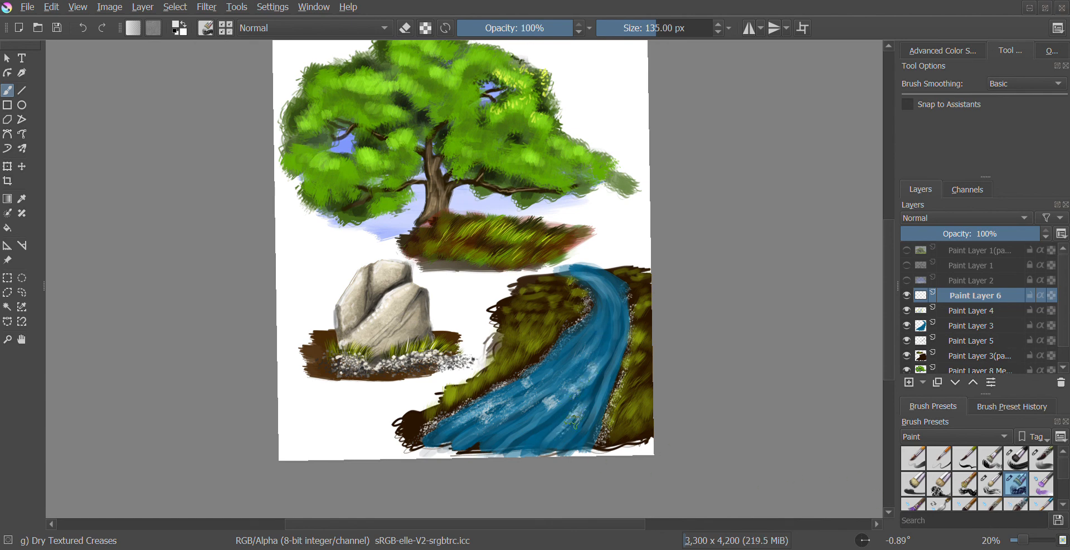
Step: Reduce the brush to 84 px and paint finer whitish streaks along the stream's upper bend and lower end
{"action": "key", "text": "bracketleft"}
{"action": "key", "text": "bracketleft"}
{"action": "key", "text": "bracketleft"}
{"action": "key", "text": "bracketleft"}
{"action": "key", "text": "bracketleft"}
{"action": "key", "text": "bracketleft"}
{"action": "key", "text": "bracketleft"}
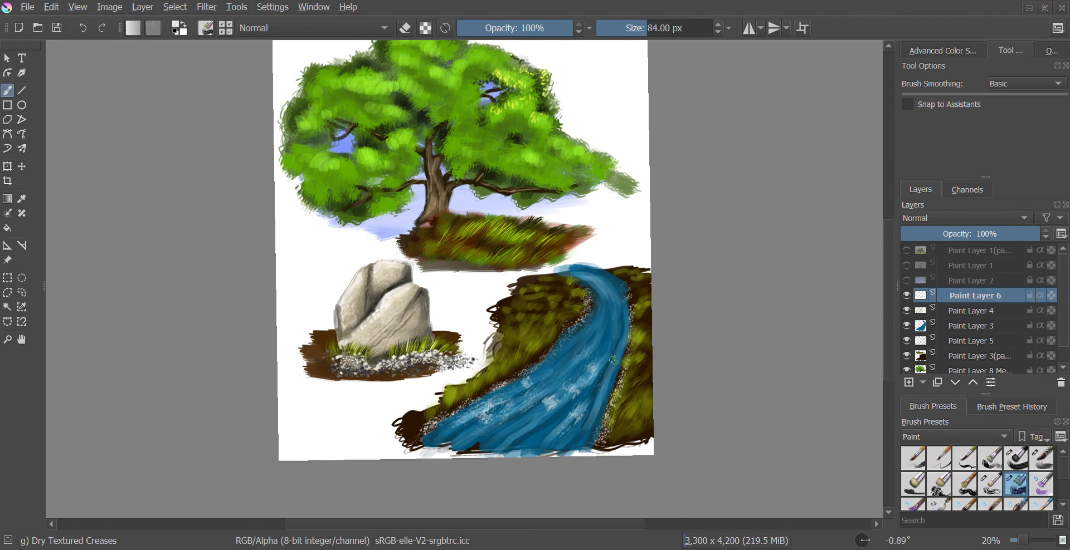
{"action": "mouse_move", "coordinate": [616, 352]}
{"action": "left_mouse_down"}
{"action": "mouse_move", "coordinate": [607, 379]}
{"action": "mouse_move", "coordinate": [627, 329]}
{"action": "mouse_move", "coordinate": [625, 308]}
{"action": "left_mouse_up"}
{"action": "left_click_drag", "start_coordinate": [507, 444], "coordinate": [540, 438]}
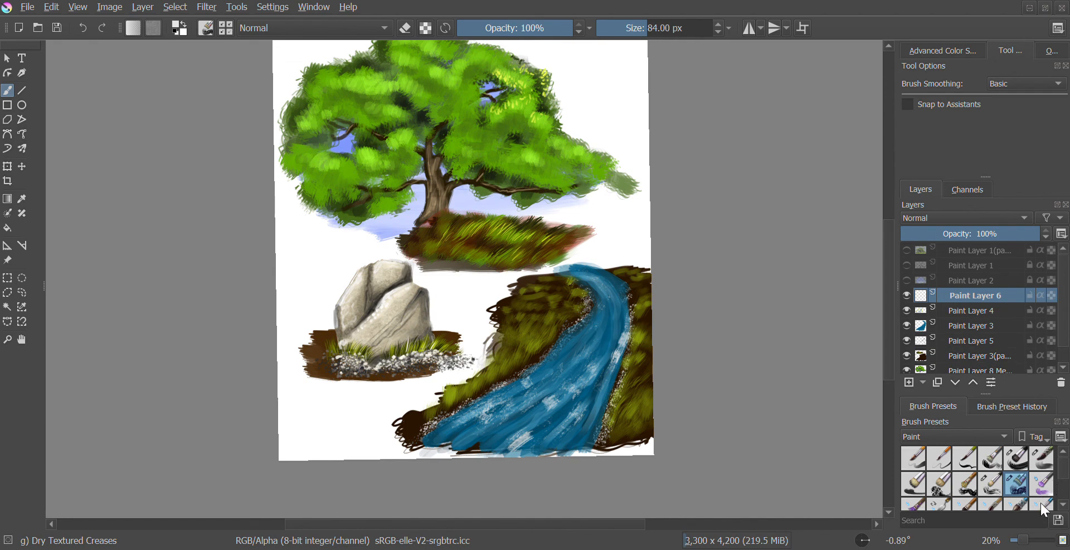
Step: Choose the Wet Bristles brush for working on the water highlights
{"action": "left_click", "coordinate": [1041, 485]}
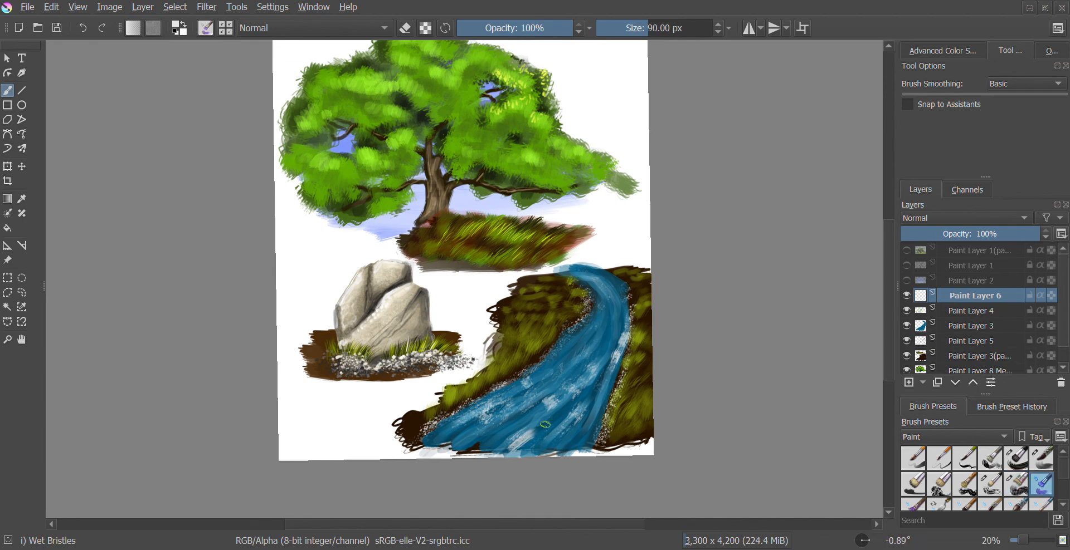